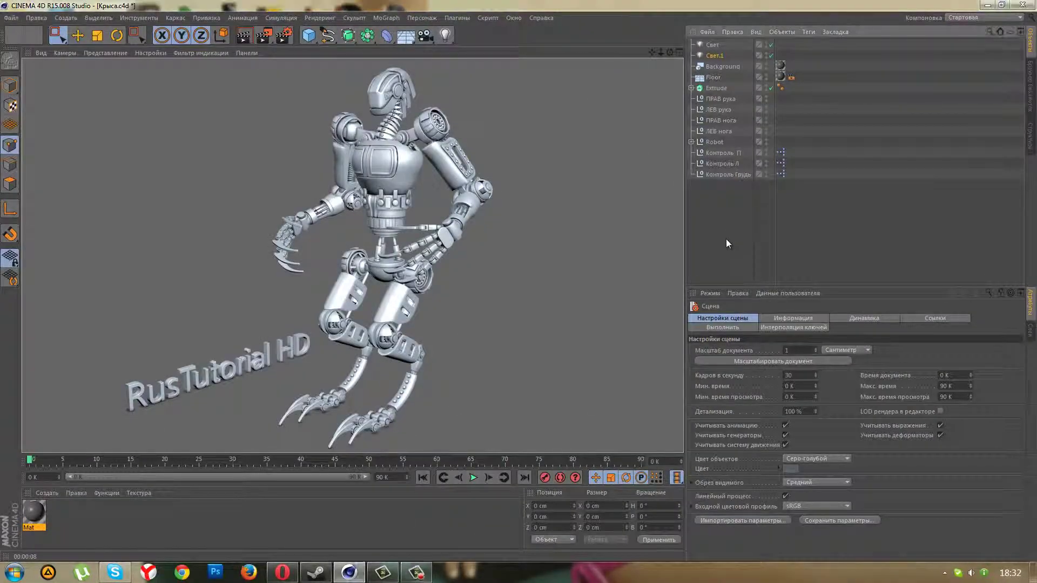
Orbit and zoom around the robot to inspect its front, side, lower body and top
mouse_move(524, 222)
alt+mouse_down()
mouse_move(470, 210)
mouse_move(523, 197)
mouse_move(582, 217)
mouse_move(498, 202)
alt+mouse_up()
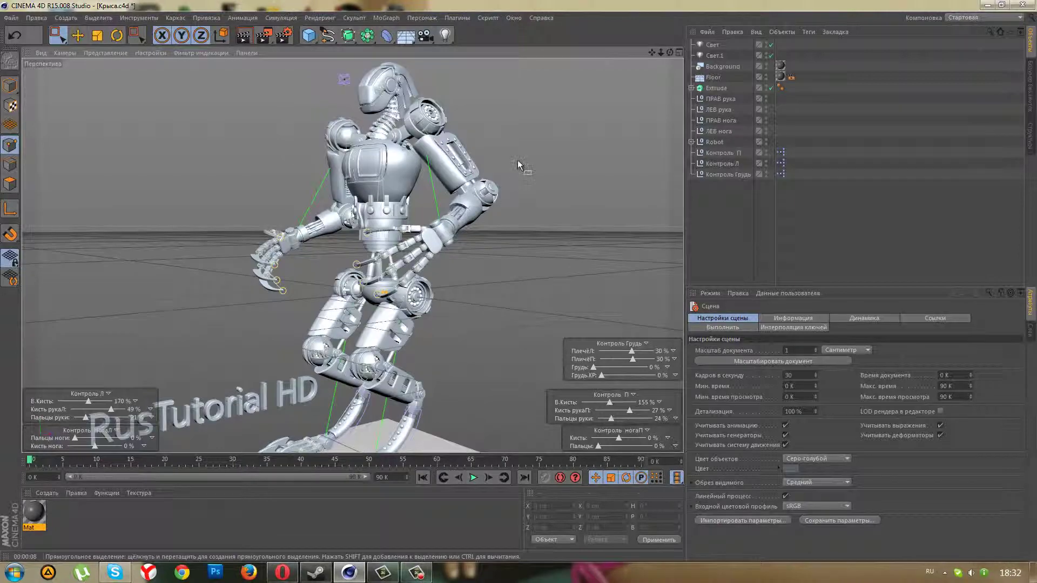
mouse_move(518, 159)
alt+mouse_down()
mouse_move(497, 234)
mouse_move(498, 225)
alt+mouse_up()
alt+right_drag(513, 235, 574, 267)
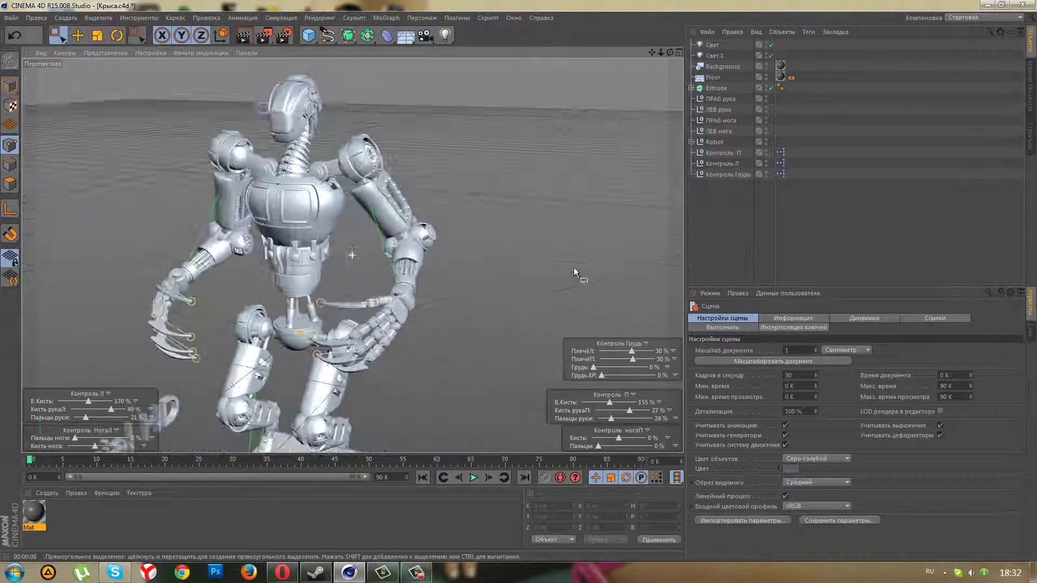
mouse_move(574, 267)
alt+mouse_down()
mouse_move(636, 271)
mouse_move(655, 257)
mouse_move(551, 272)
mouse_move(511, 264)
mouse_move(313, 277)
mouse_move(189, 262)
alt+mouse_up()
alt+right_drag(306, 373, 222, 218)
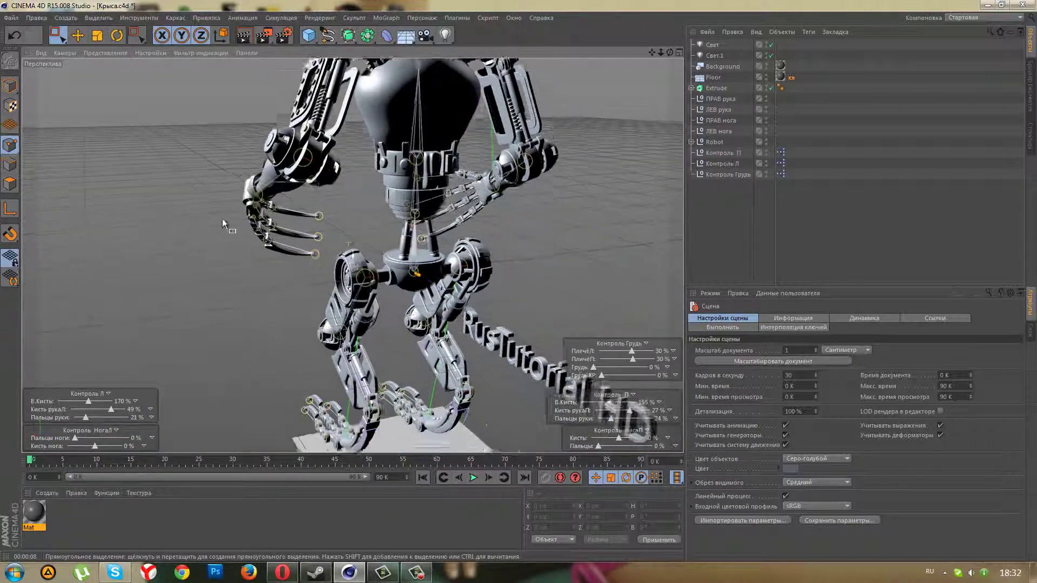
alt+drag(222, 218, 227, 200)
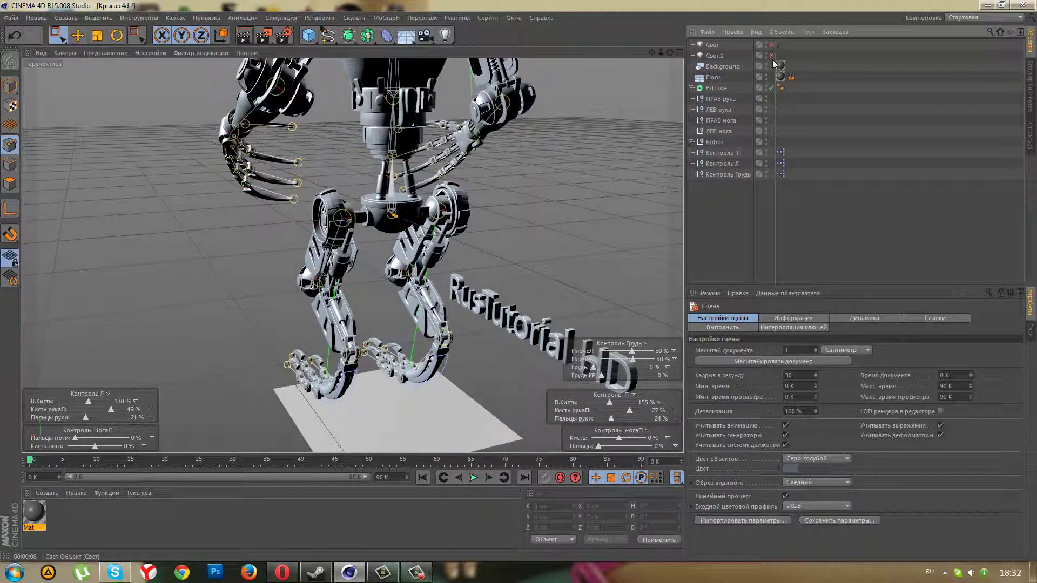
scroll(513, 196, up, 3)
mouse_move(513, 185)
alt+mouse_down()
mouse_move(504, 218)
mouse_move(547, 180)
mouse_move(576, 197)
mouse_move(514, 213)
mouse_move(259, 163)
mouse_move(289, 139)
mouse_move(351, 134)
mouse_move(394, 147)
mouse_move(517, 238)
mouse_move(505, 265)
mouse_move(509, 347)
mouse_move(448, 316)
mouse_move(562, 306)
mouse_move(590, 268)
mouse_move(622, 260)
mouse_move(656, 262)
mouse_move(684, 291)
mouse_move(519, 280)
mouse_move(389, 327)
mouse_move(227, 318)
mouse_move(424, 244)
mouse_move(427, 270)
alt+mouse_up()
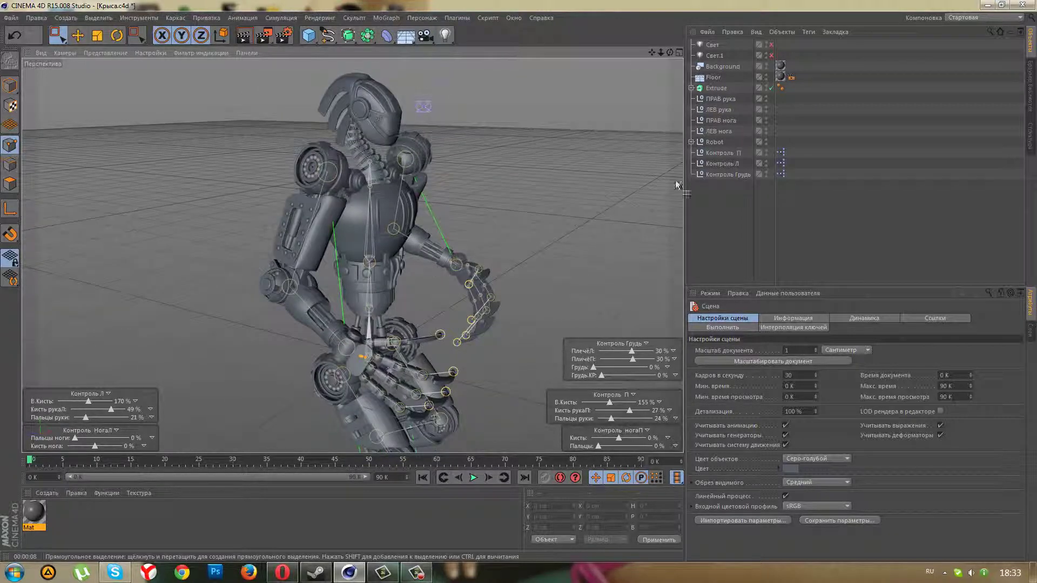
Drag the ПРАВ рука target so the right arm swings down near the waist, checking from the front
click(727, 102)
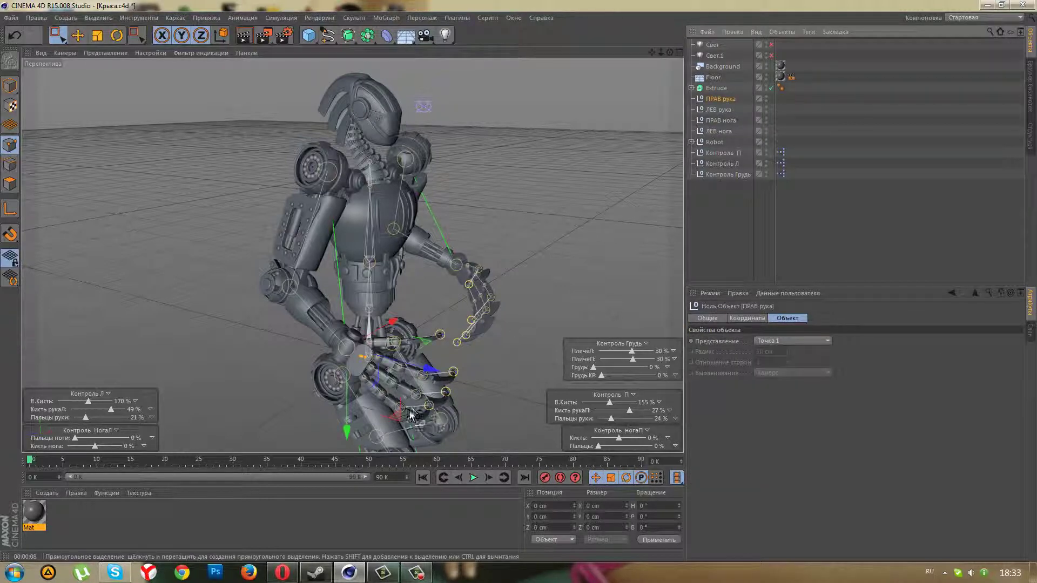
mouse_move(398, 420)
mouse_down()
mouse_move(414, 358)
mouse_move(502, 369)
mouse_move(430, 343)
mouse_move(478, 339)
mouse_move(533, 364)
mouse_move(524, 427)
mouse_move(512, 355)
mouse_move(509, 387)
mouse_move(421, 400)
mouse_move(389, 383)
mouse_move(367, 400)
mouse_move(402, 354)
mouse_move(399, 384)
mouse_move(481, 405)
mouse_up()
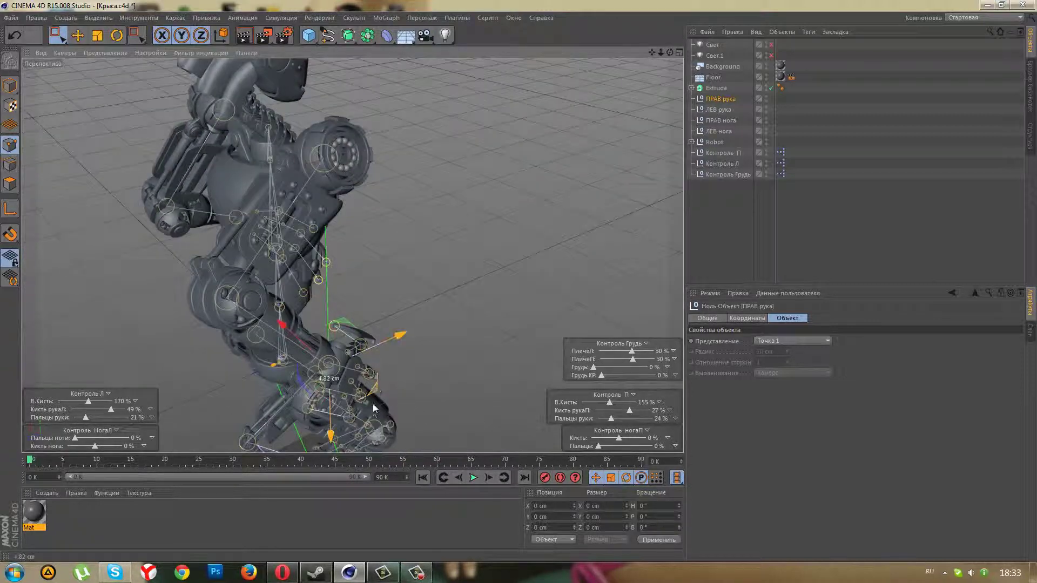
mouse_move(374, 408)
mouse_down()
mouse_move(368, 438)
mouse_move(376, 376)
mouse_move(314, 411)
mouse_move(496, 446)
mouse_move(481, 365)
mouse_move(489, 384)
mouse_move(400, 377)
mouse_up()
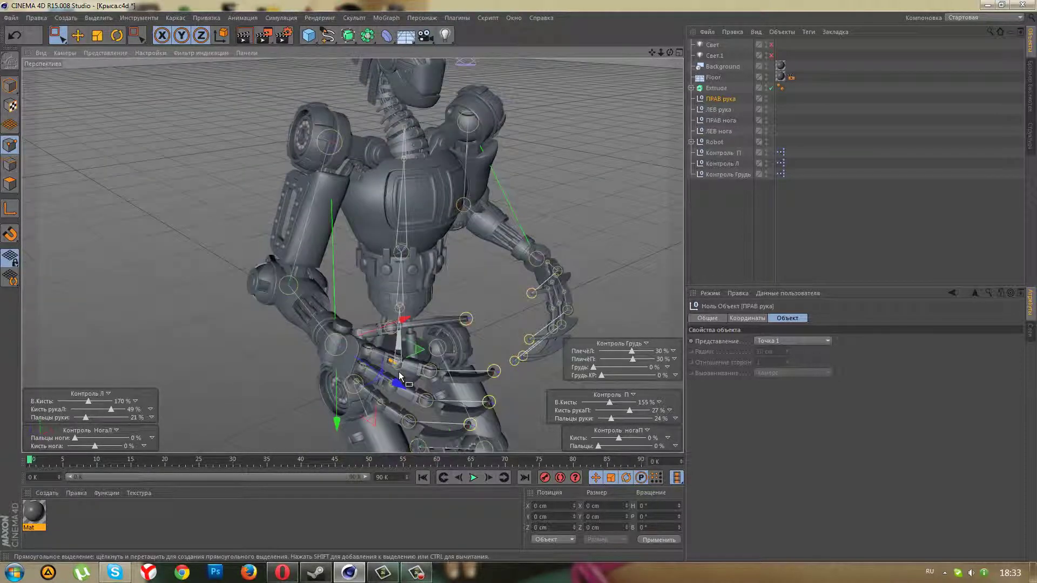
scroll(312, 374, down, 3)
mouse_move(312, 374)
alt+mouse_down()
mouse_move(329, 322)
mouse_move(272, 303)
alt+mouse_up()
scroll(293, 301, up, 2)
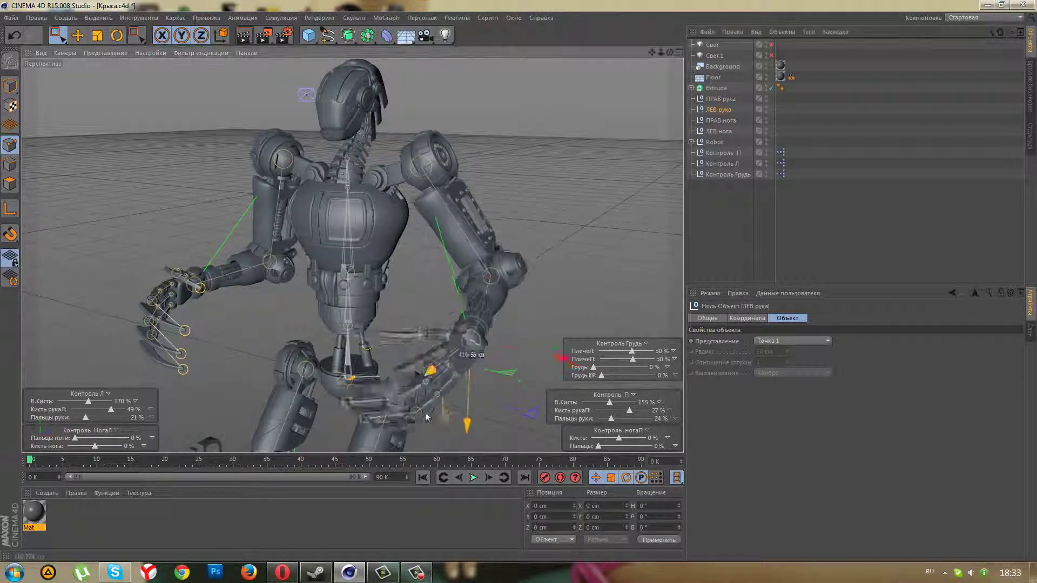
Drag the ЛЕВ рука controller to lift the arm and swing it outward, then orbit to check
mouse_move(426, 417)
mouse_down()
mouse_move(398, 388)
mouse_move(423, 395)
mouse_up()
mouse_move(490, 357)
mouse_down()
mouse_move(548, 355)
mouse_move(540, 401)
mouse_move(449, 417)
mouse_move(433, 397)
mouse_move(514, 403)
mouse_move(514, 413)
mouse_move(521, 398)
mouse_move(480, 407)
mouse_up()
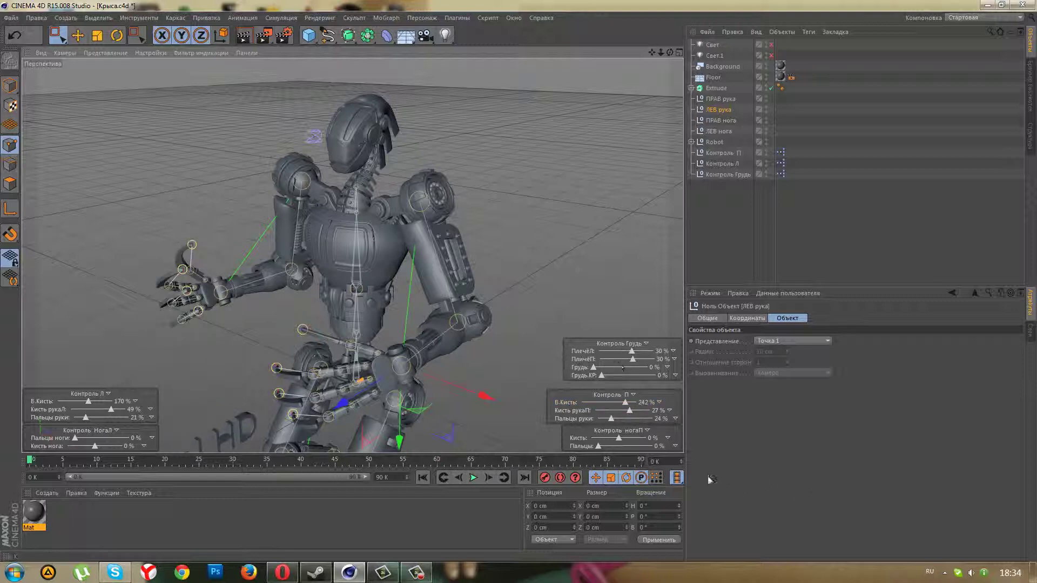
alt+drag(411, 342, 513, 374)
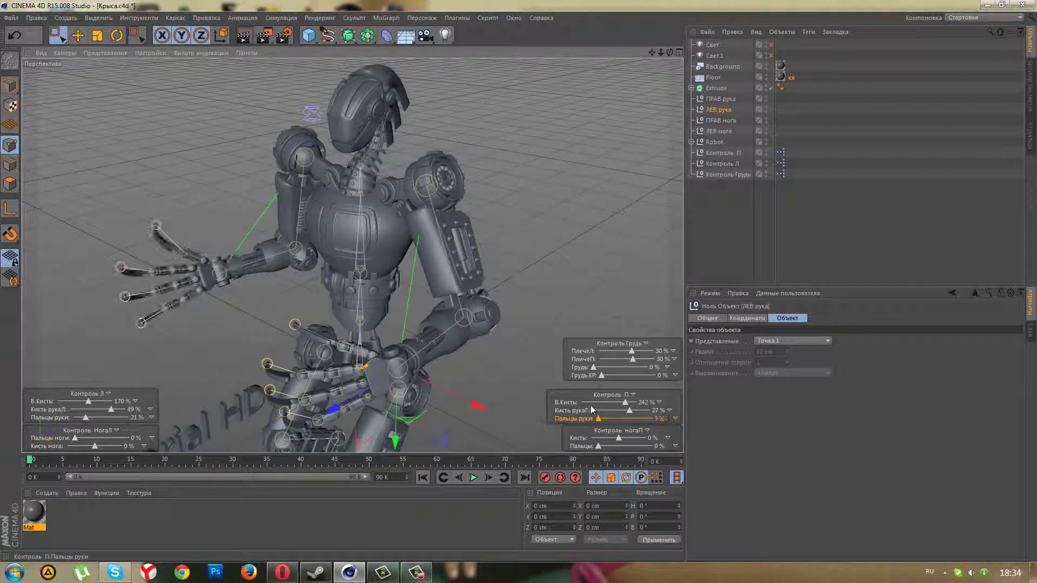
Zoom in on the hand and try Контроль П В.Кисть values of 283% and 164%
scroll(312, 278, up, 2)
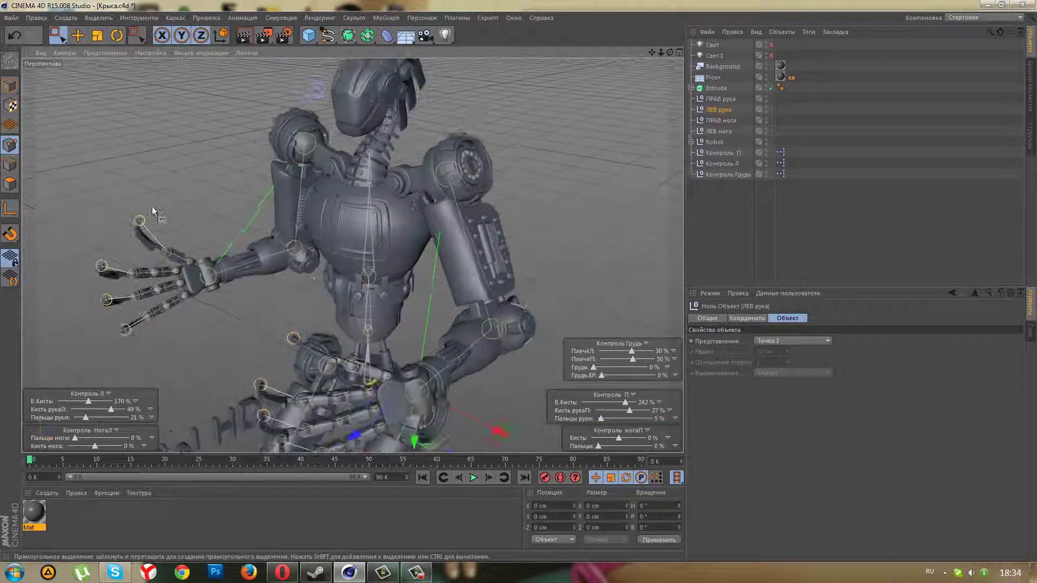
scroll(153, 225, up, 2)
scroll(186, 232, up, 2)
scroll(301, 297, up, 3)
alt+drag(459, 260, 503, 235)
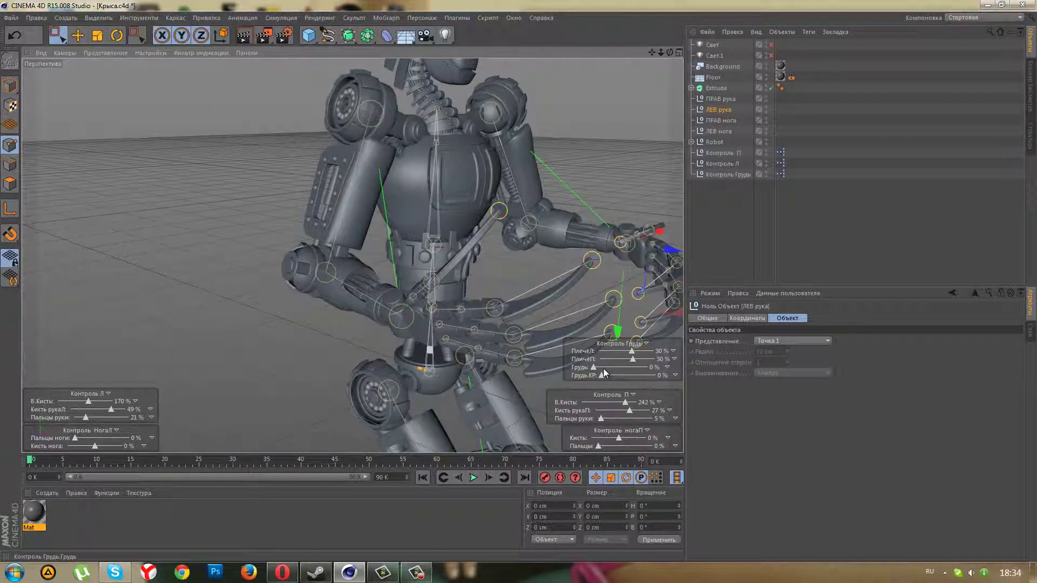
drag(628, 404, 611, 404)
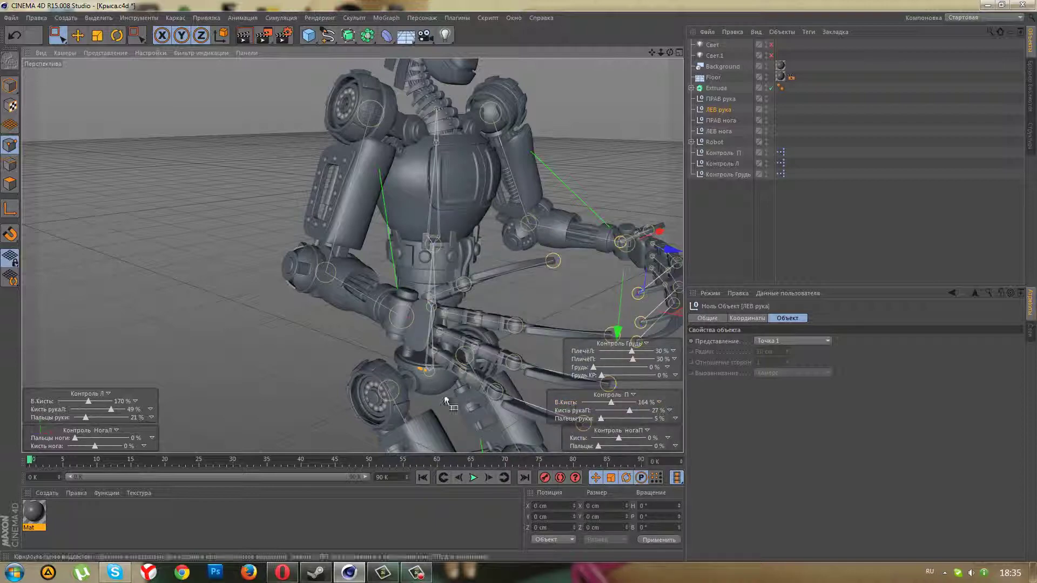
mouse_move(530, 416)
alt+mouse_down()
mouse_move(484, 384)
mouse_move(289, 294)
alt+mouse_up()
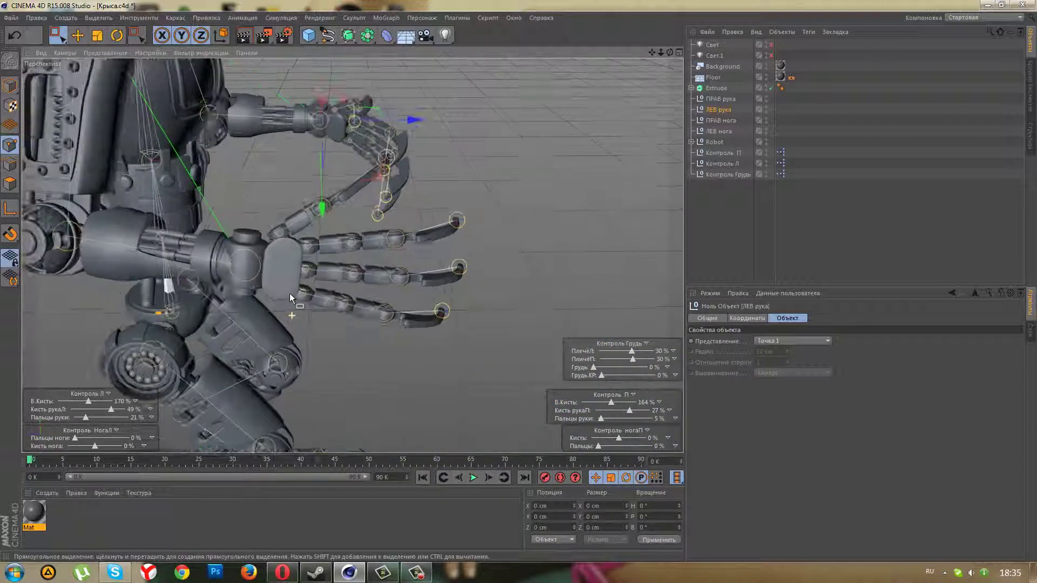
alt+right_drag(290, 293, 440, 341)
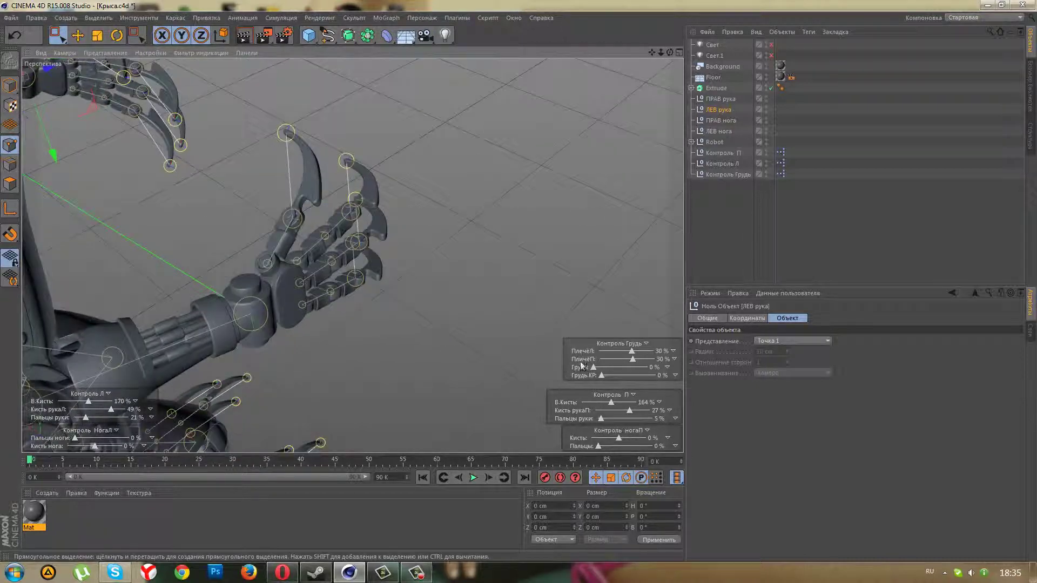
Set В.Кисть to 82%, bend Кисть рукаП to -26% and curl Пальцы руки to 24%
mouse_move(611, 403)
mouse_down()
mouse_move(588, 403)
mouse_move(648, 397)
mouse_move(582, 367)
mouse_move(641, 374)
mouse_up()
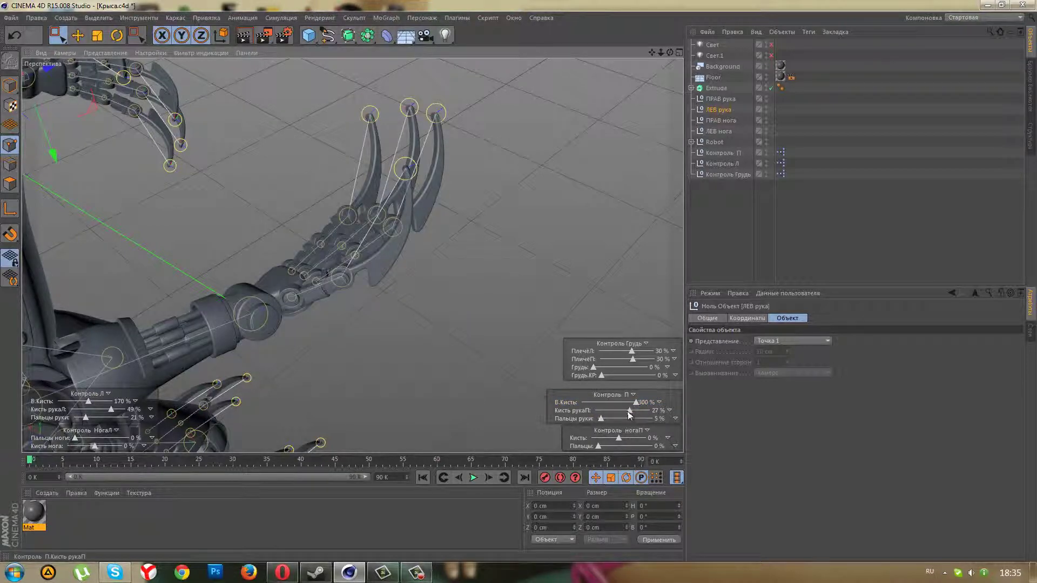
mouse_move(629, 415)
mouse_down()
mouse_move(549, 367)
mouse_move(154, 299)
mouse_up()
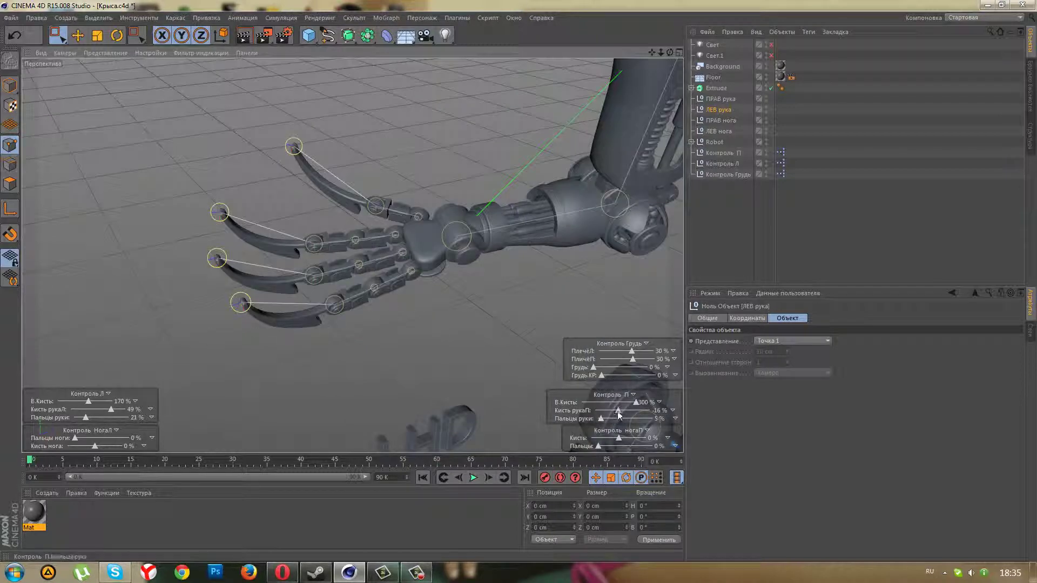
mouse_move(620, 415)
mouse_down()
mouse_move(608, 392)
mouse_move(647, 362)
mouse_move(618, 362)
mouse_up()
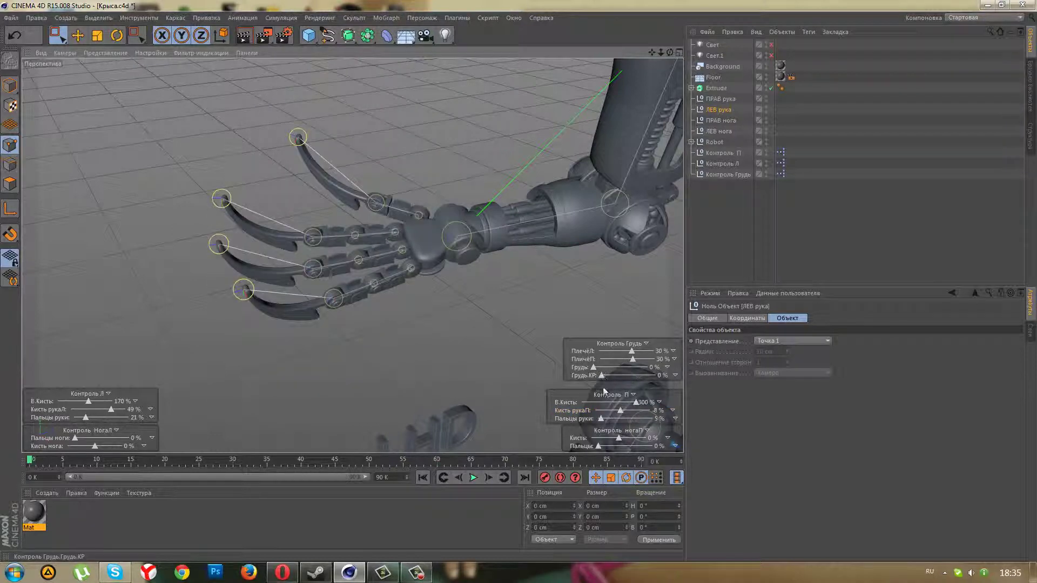
mouse_move(601, 420)
mouse_down()
mouse_move(638, 420)
mouse_move(619, 403)
mouse_move(642, 398)
mouse_move(548, 328)
mouse_up()
Preview a render, then open the Контроль П claw fingers to Пальцы руки 19%
click(245, 37)
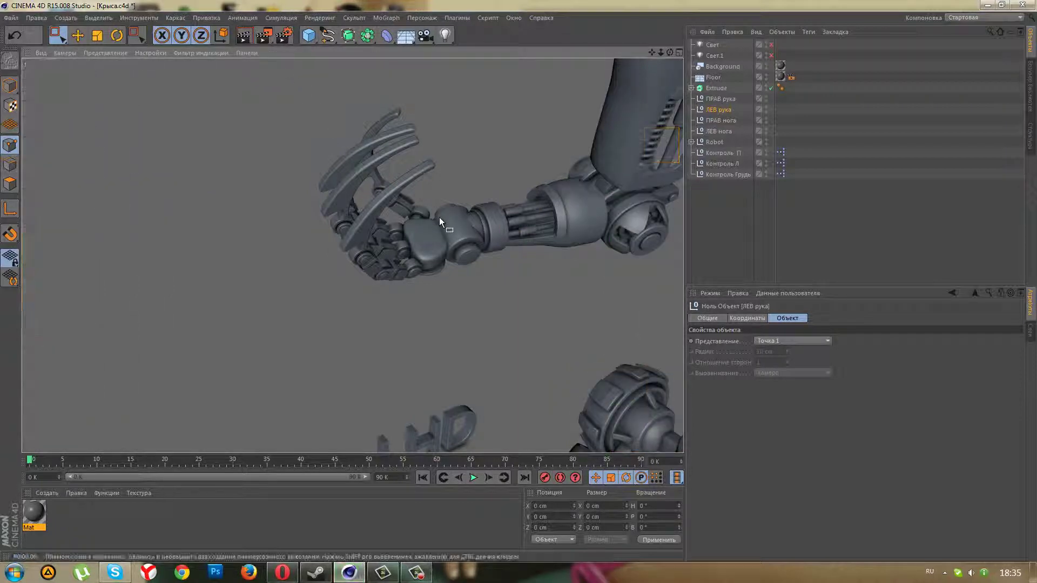
mouse_move(440, 218)
alt+mouse_down()
mouse_move(440, 232)
mouse_move(526, 280)
alt+mouse_up()
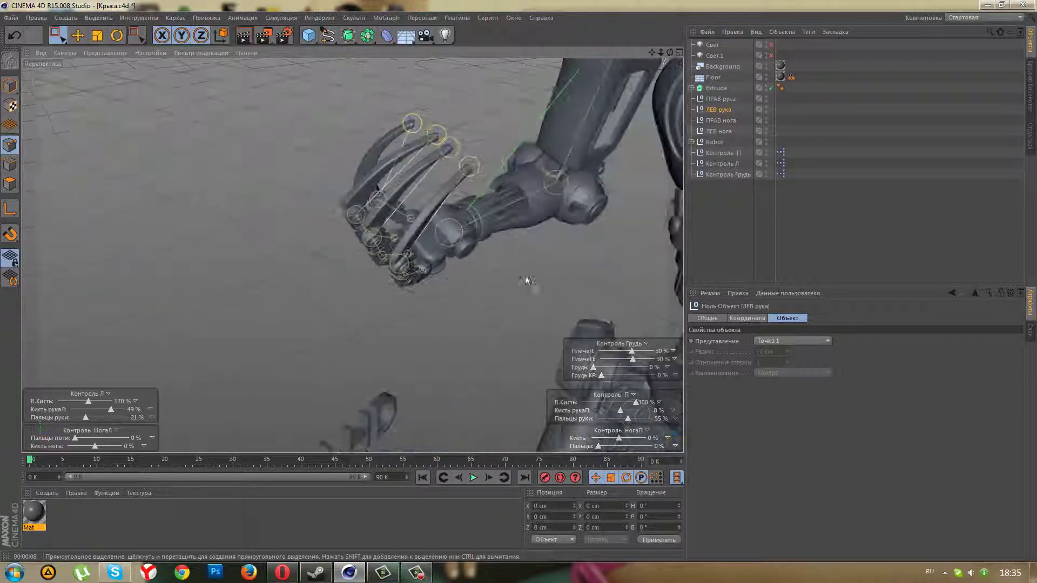
mouse_move(628, 421)
mouse_down()
mouse_move(615, 420)
mouse_move(630, 407)
mouse_move(611, 407)
mouse_up()
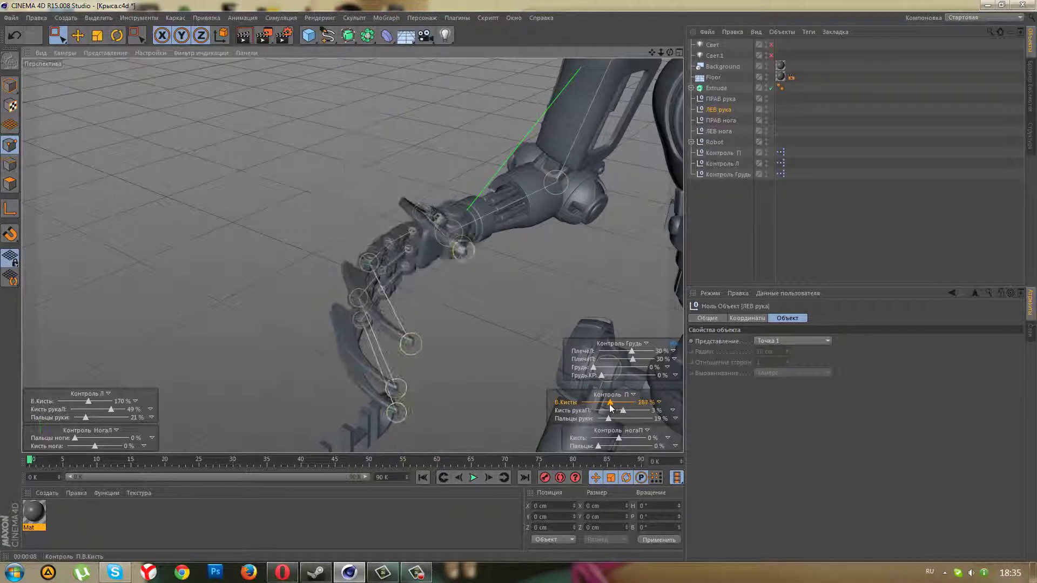
scroll(506, 290, down, 3)
alt+drag(506, 290, 341, 218)
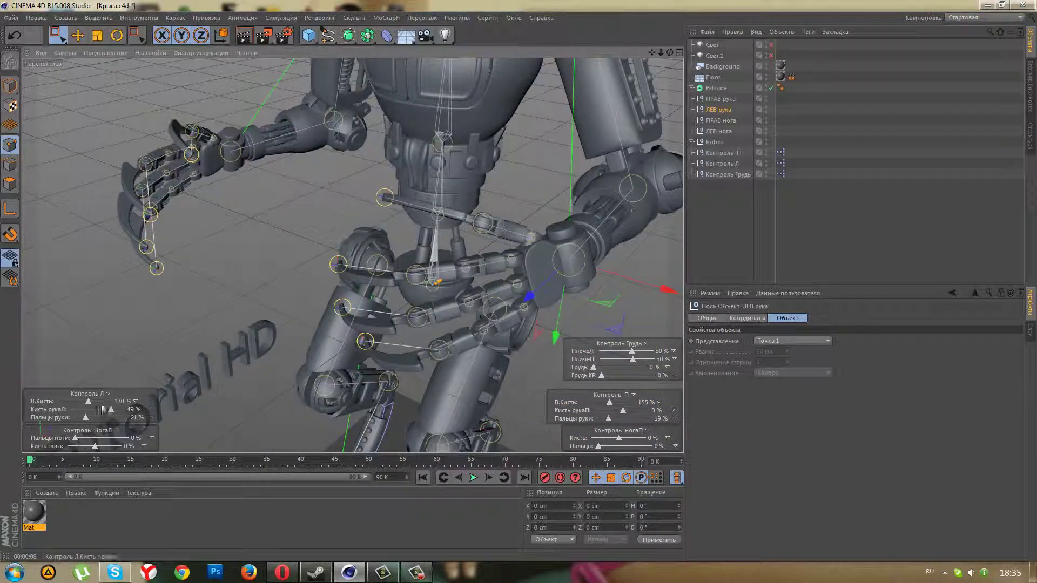
Swing the left hand across by setting Контроль Л В.Кисть to 242%
mouse_move(89, 404)
mouse_down()
mouse_move(123, 422)
mouse_move(85, 417)
mouse_move(108, 416)
mouse_up()
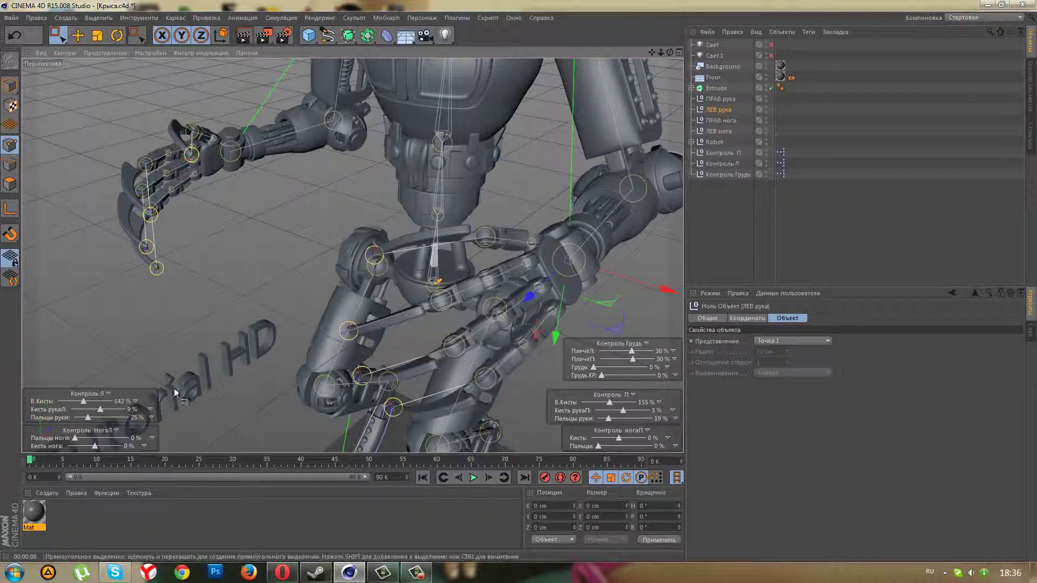
mouse_move(176, 392)
alt+mouse_down()
mouse_move(214, 355)
mouse_move(332, 321)
alt+mouse_up()
alt+drag(352, 343, 319, 342)
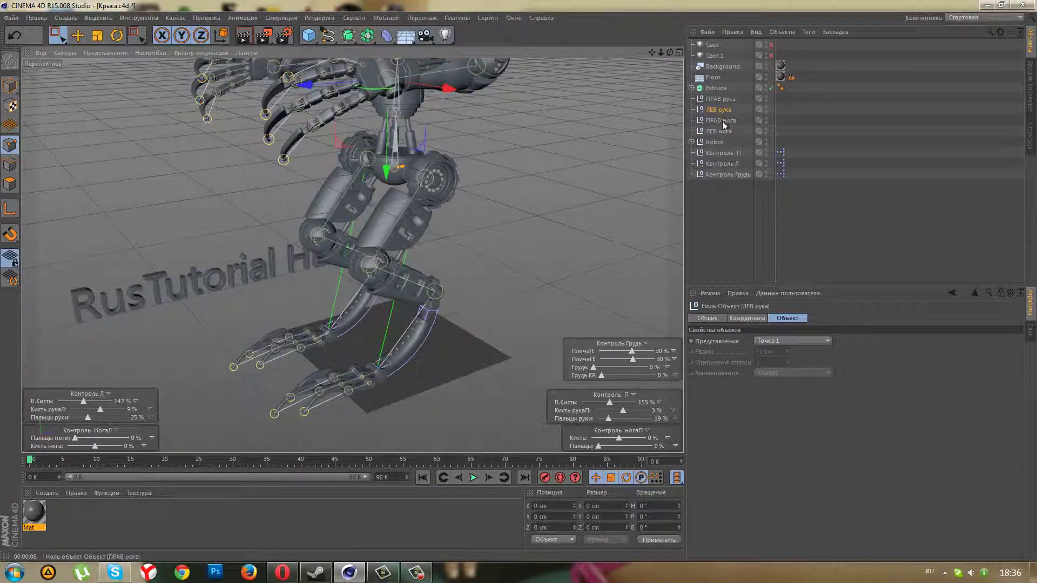
Drag the ЛЕВ нога foot target to bend the left leg, stretching the foot forward and around
click(718, 131)
alt+drag(464, 318, 430, 323)
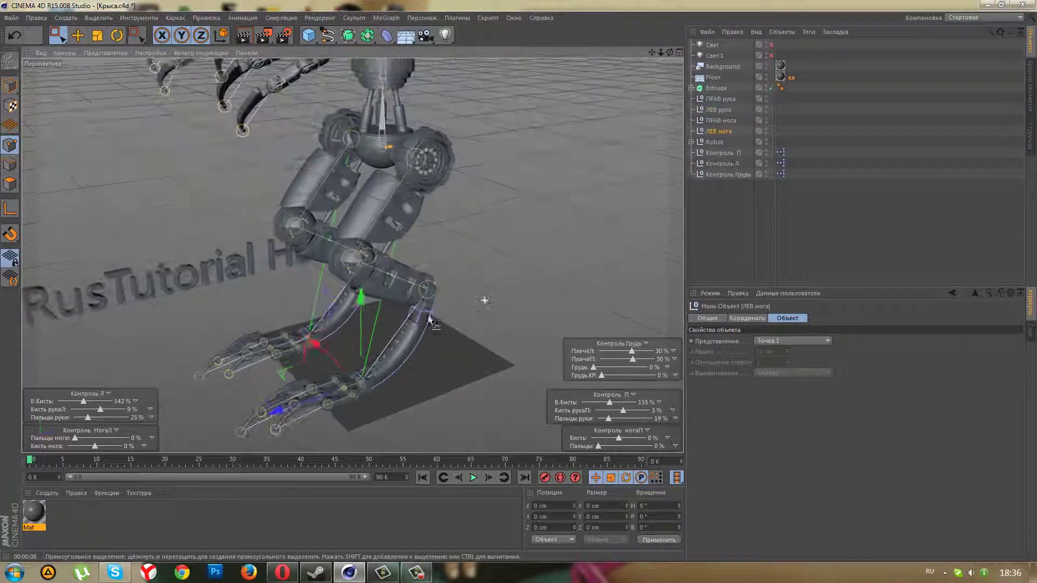
alt+drag(409, 404, 351, 392)
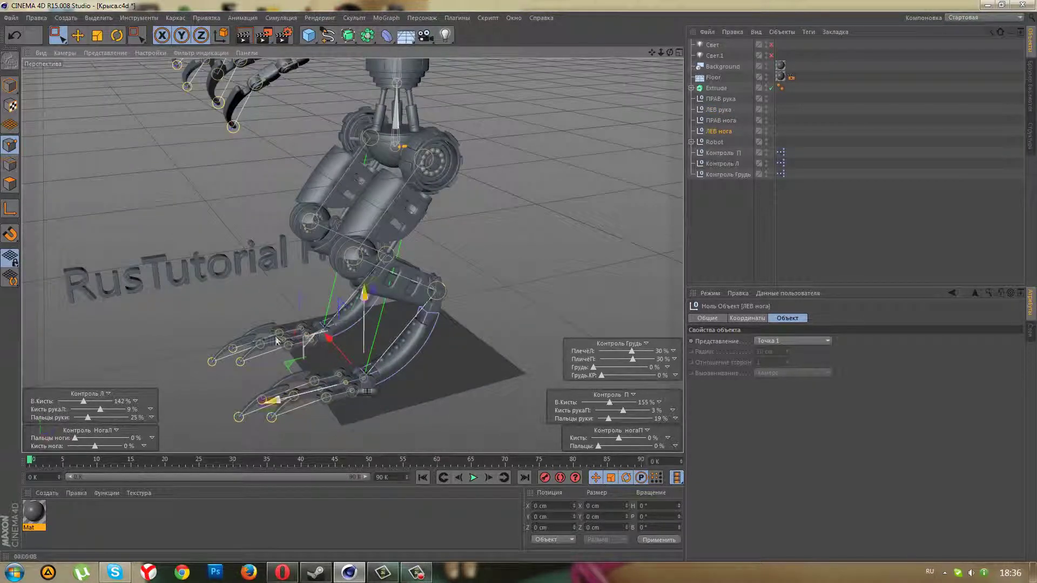
drag(276, 340, 285, 323)
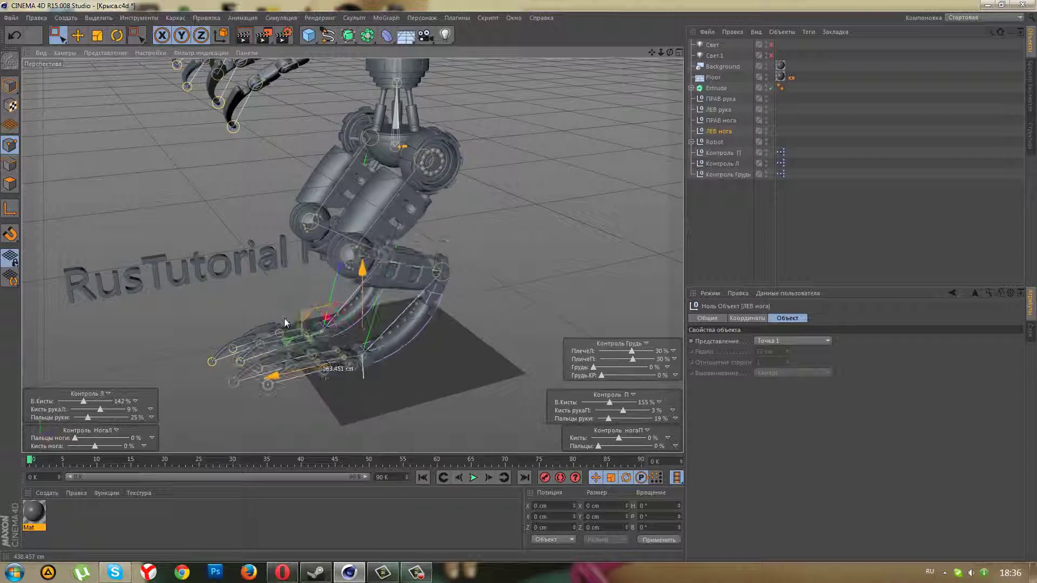
mouse_move(285, 322)
mouse_down()
mouse_move(251, 286)
mouse_move(245, 237)
mouse_move(263, 258)
mouse_move(215, 223)
mouse_move(201, 221)
mouse_move(250, 248)
mouse_move(191, 301)
mouse_up()
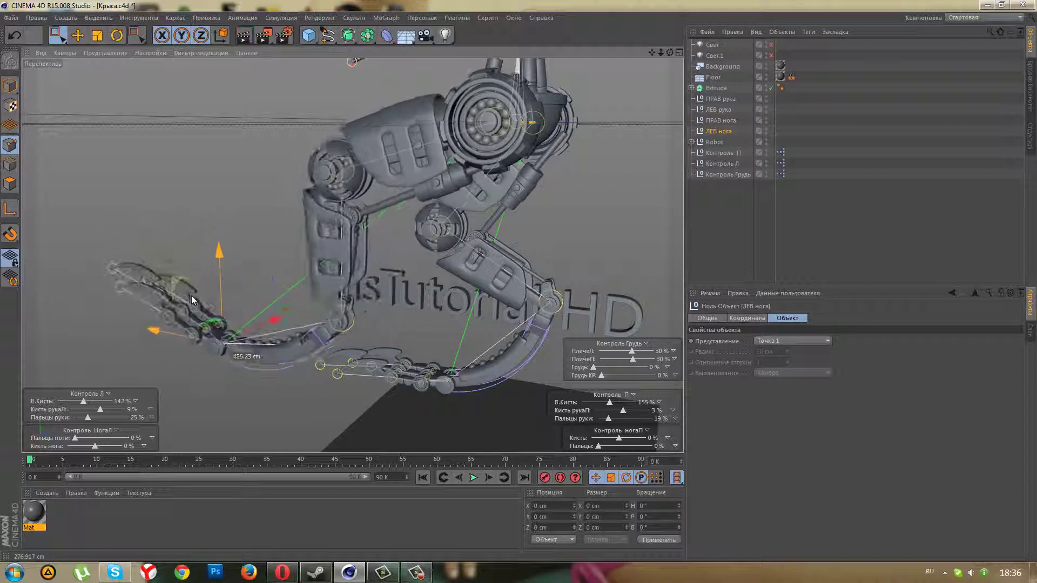
mouse_move(192, 300)
mouse_down()
mouse_move(260, 312)
mouse_move(242, 367)
mouse_up()
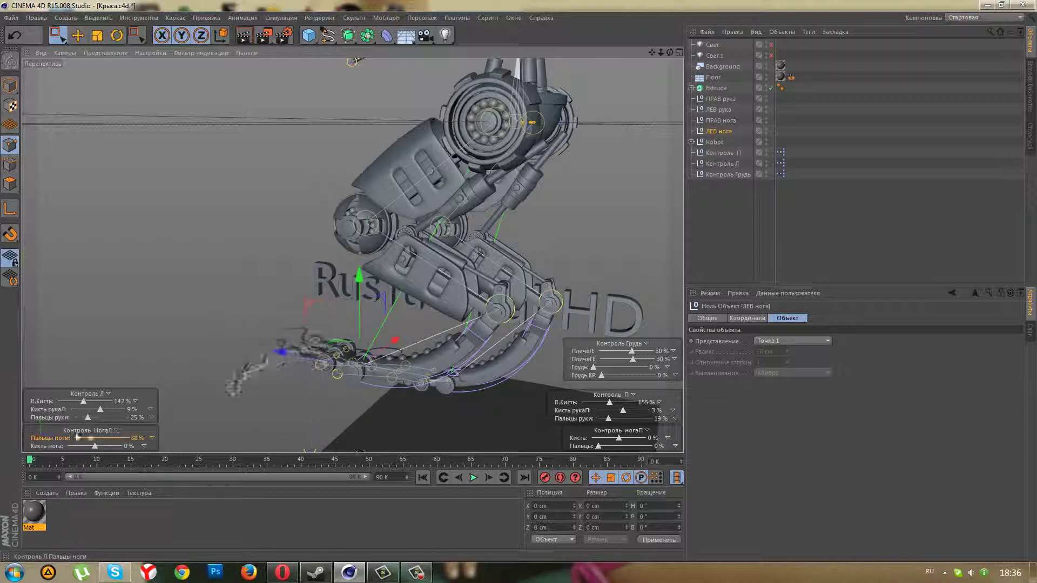
Reposition the left leg, curl its toes to Пальцы ноги 61%, and turn on Гуро (линии) shading
alt+drag(186, 444, 281, 445)
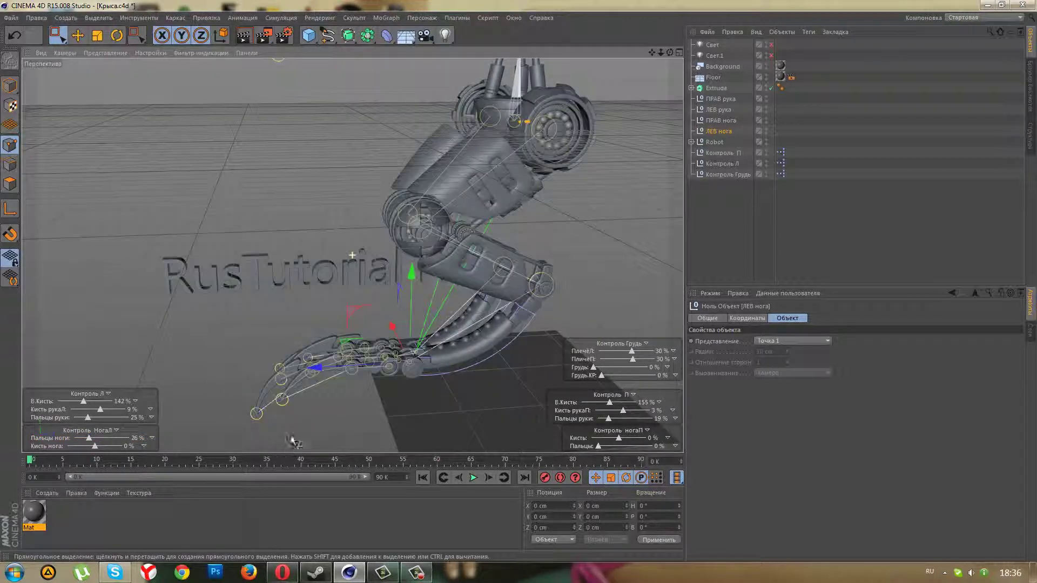
drag(355, 310, 299, 271)
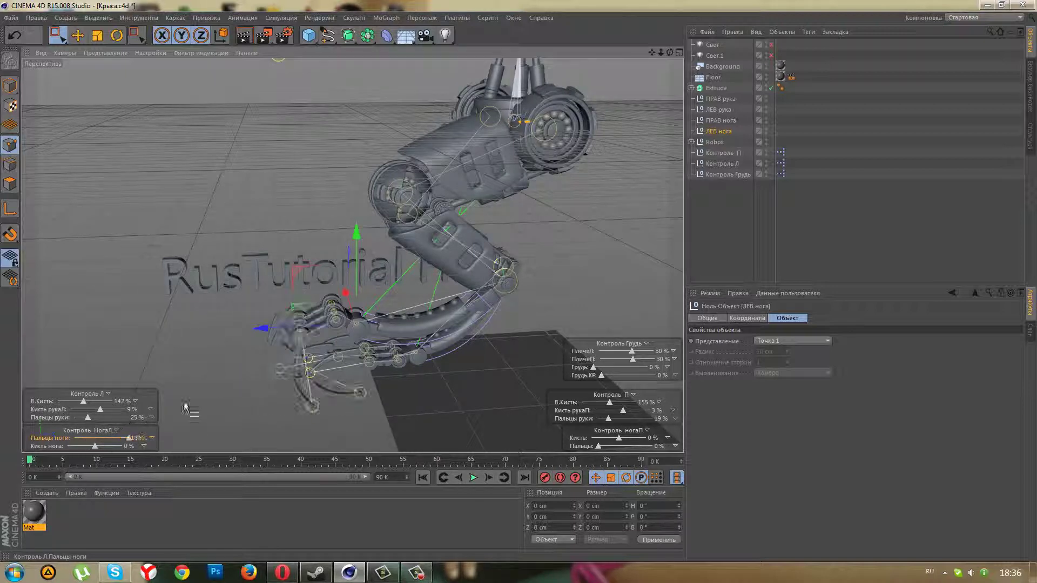
alt+drag(185, 409, 420, 404)
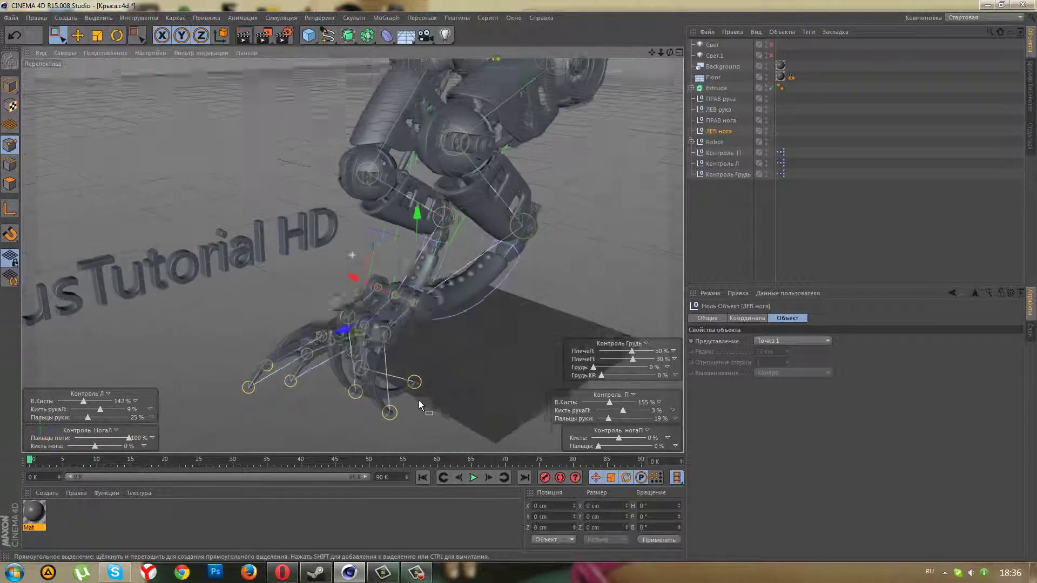
mouse_move(129, 443)
mouse_down()
mouse_move(95, 439)
mouse_move(127, 439)
mouse_move(108, 438)
mouse_up()
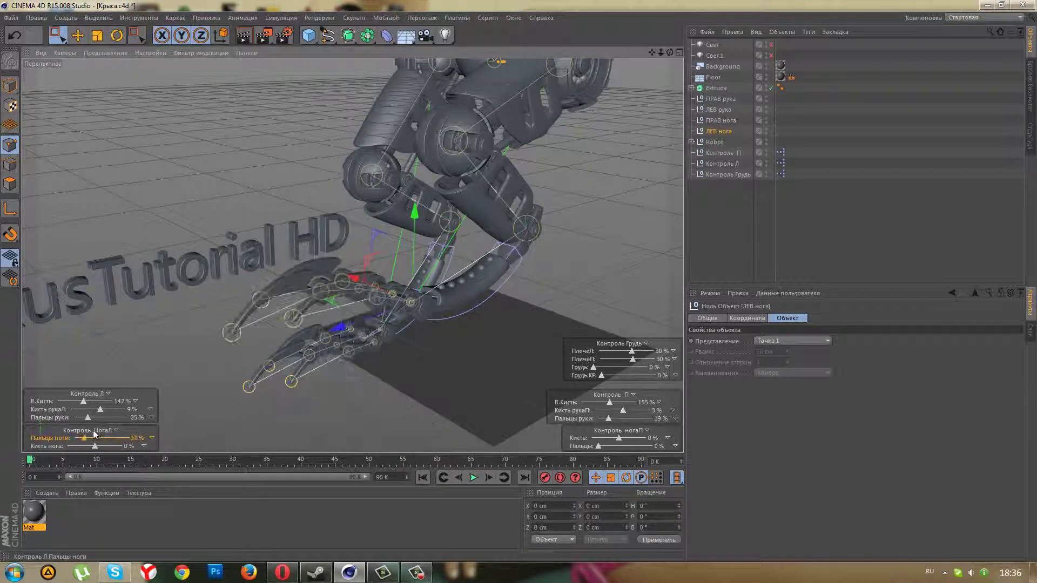
click(107, 53)
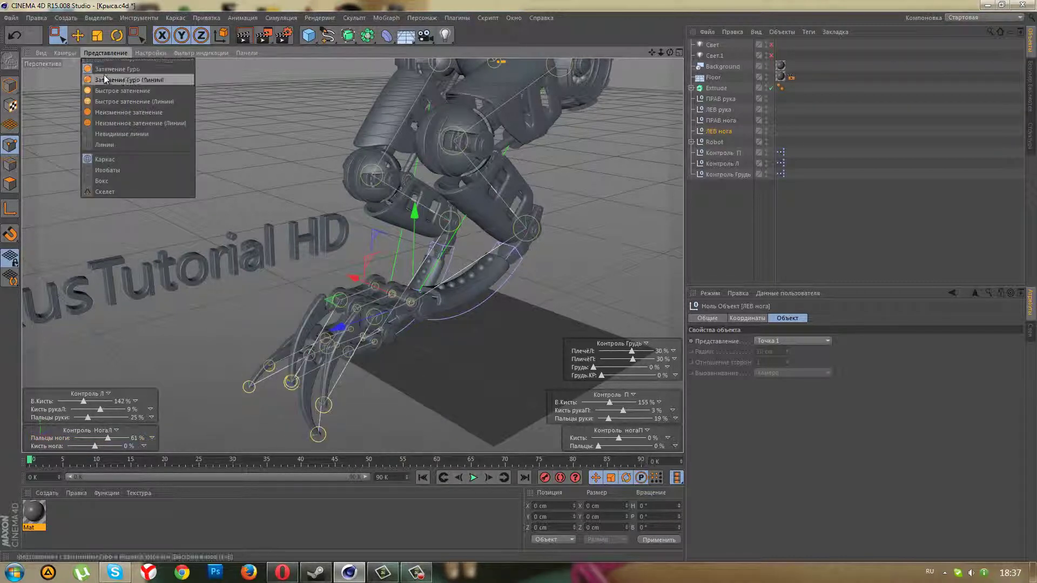
click(105, 80)
Return to plain shading and test bending the left foot's claws up and down
click(107, 53)
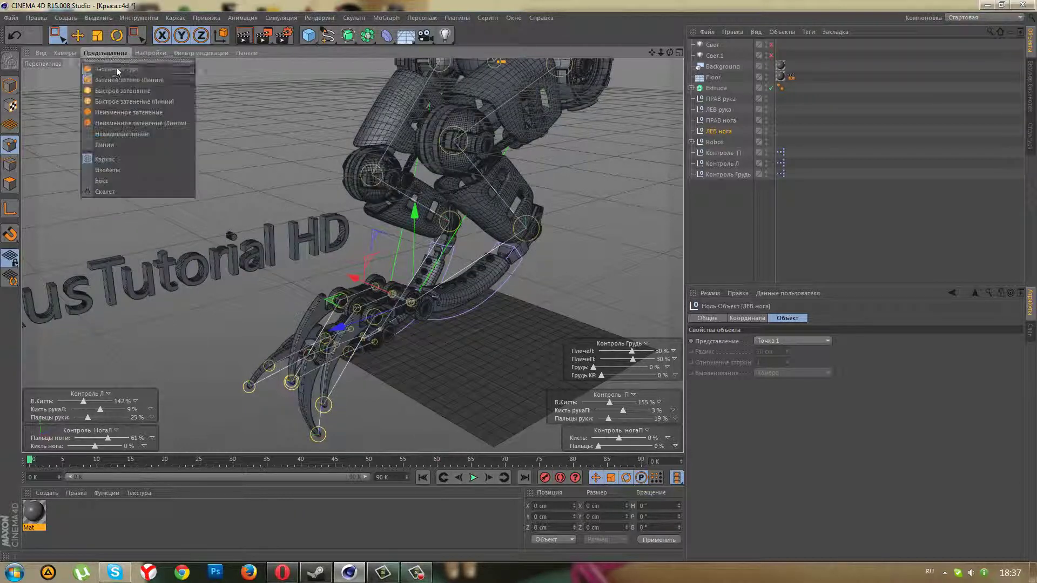
drag(95, 446, 96, 432)
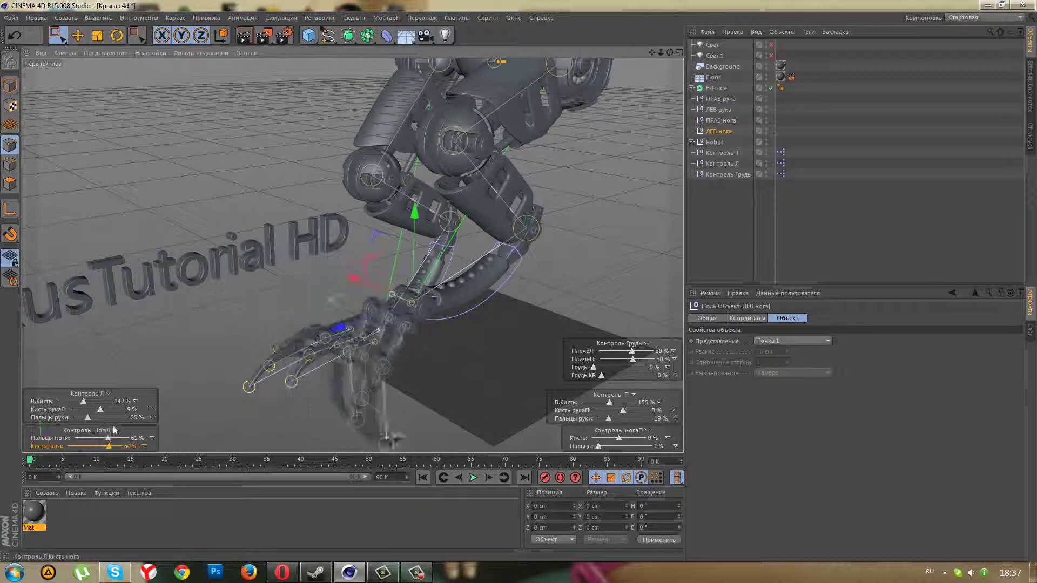
mouse_move(221, 405)
alt+mouse_down()
mouse_move(228, 364)
mouse_move(212, 352)
alt+mouse_up()
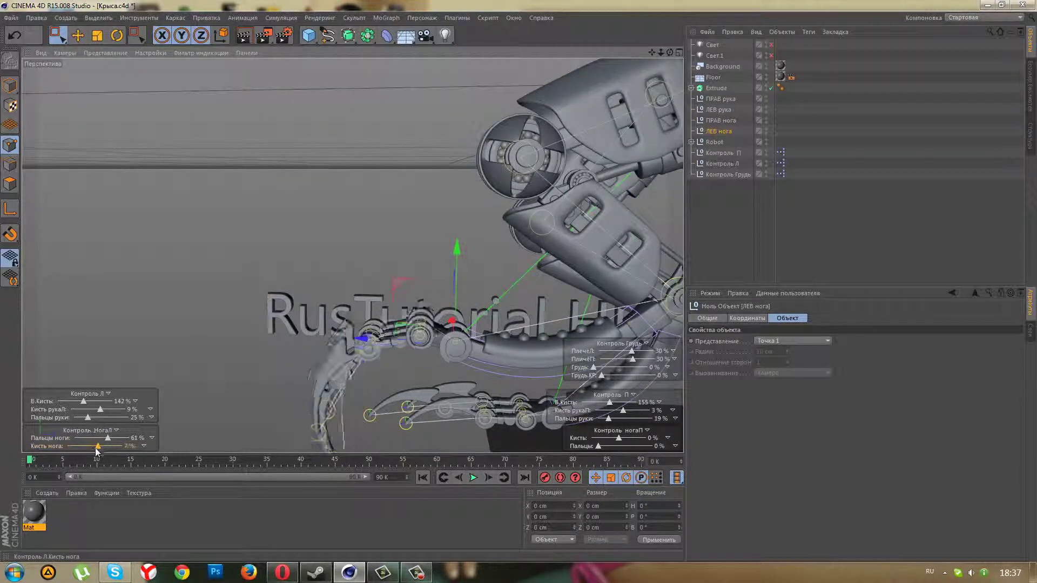
mouse_move(97, 452)
mouse_down()
mouse_move(90, 446)
mouse_move(157, 439)
mouse_up()
mouse_move(77, 449)
mouse_down()
mouse_move(102, 432)
mouse_move(68, 446)
mouse_move(108, 442)
mouse_move(100, 449)
mouse_up()
Set Кисть ноги to 0% and reduce the left toe curl to Пальцы ноги 24%
double_click(130, 447)
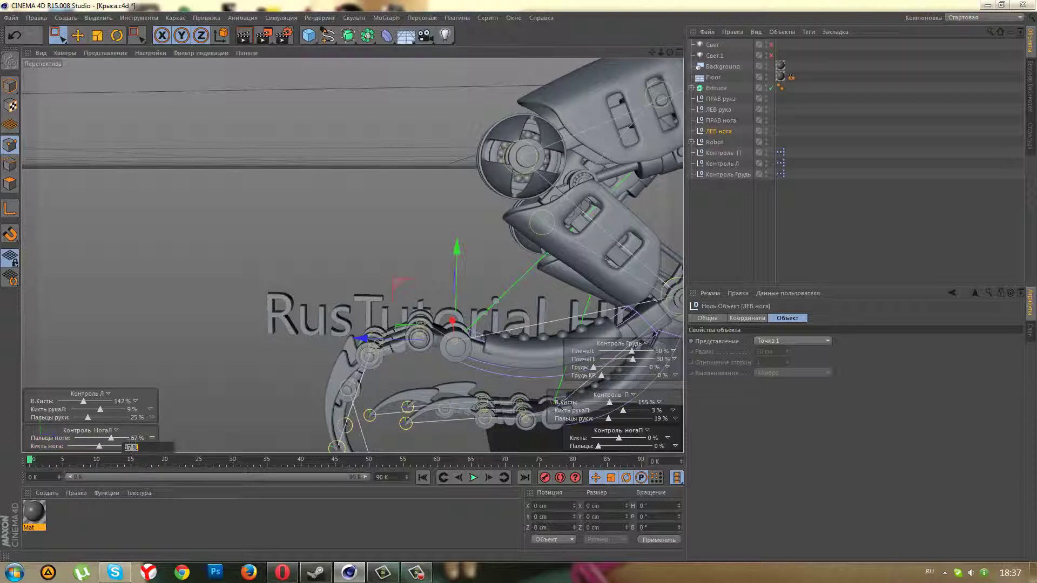
text(0)
key(Return)
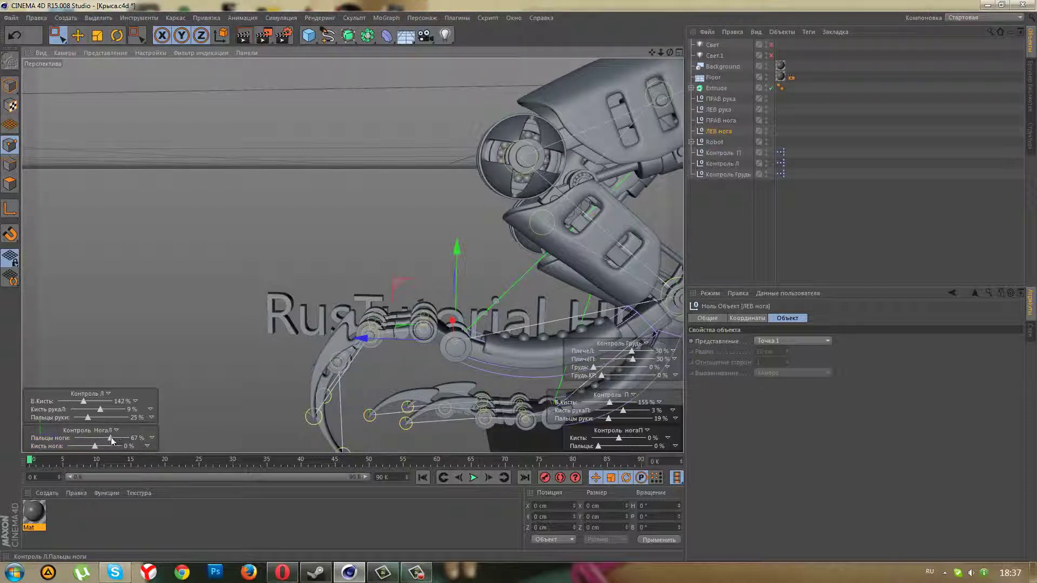
mouse_move(111, 440)
mouse_down()
mouse_move(83, 428)
mouse_move(93, 421)
mouse_up()
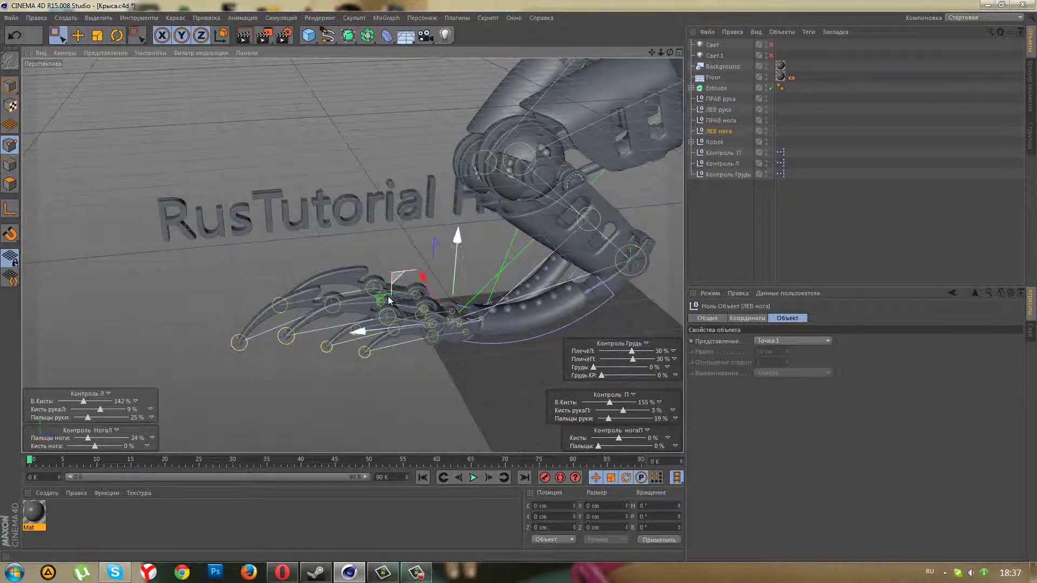
drag(389, 300, 453, 364)
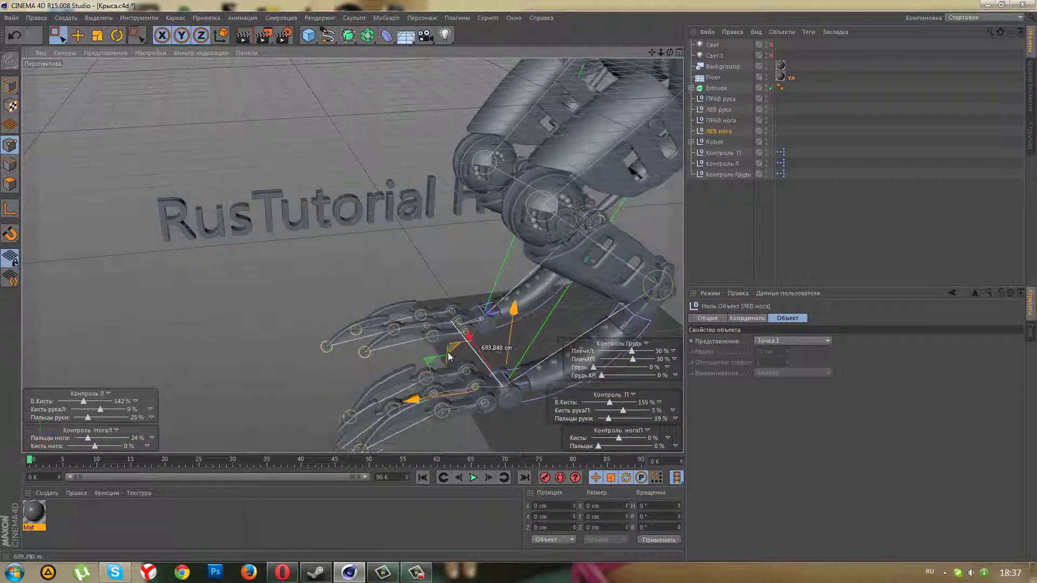
key(ctrl+z)
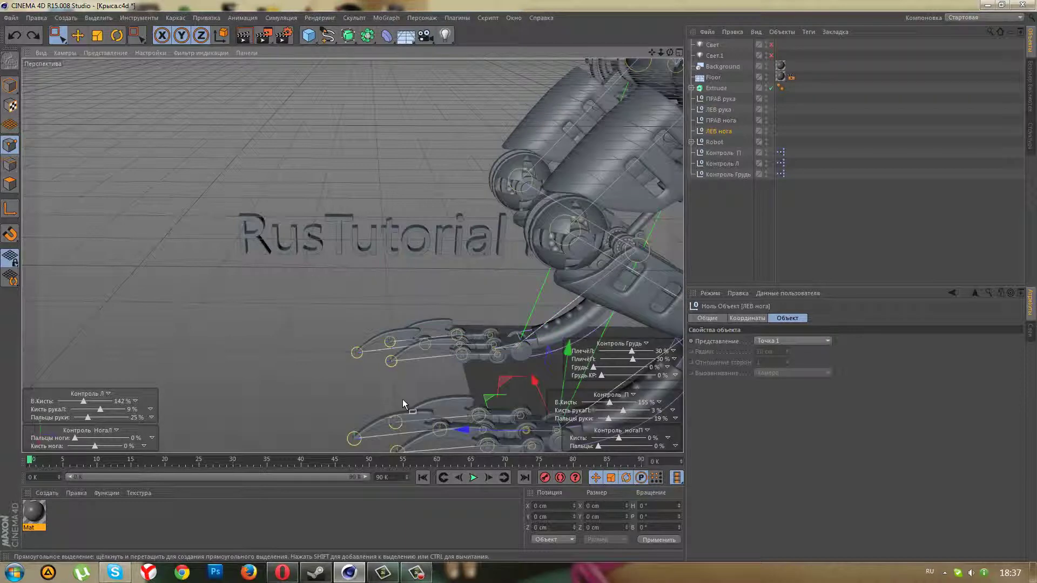
Try moving the ПРАВ нога foot target up and left, undoing the attempt
click(709, 121)
mouse_move(453, 306)
mouse_down()
mouse_move(332, 221)
mouse_move(260, 232)
mouse_up()
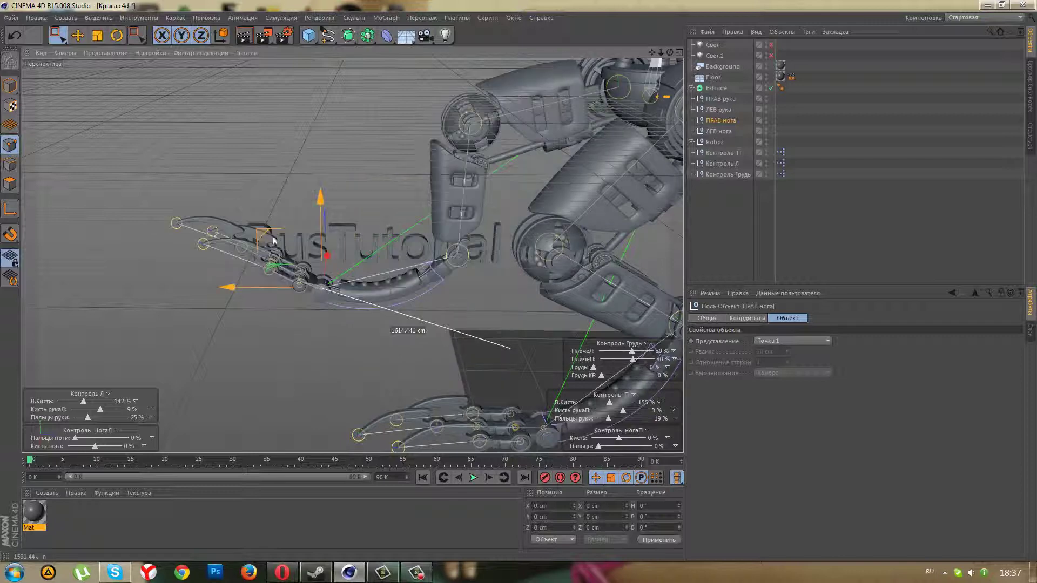
mouse_move(410, 253)
alt+mouse_down()
mouse_move(488, 291)
mouse_move(419, 294)
mouse_move(516, 283)
mouse_move(402, 355)
alt+mouse_up()
key(ctrl+z)
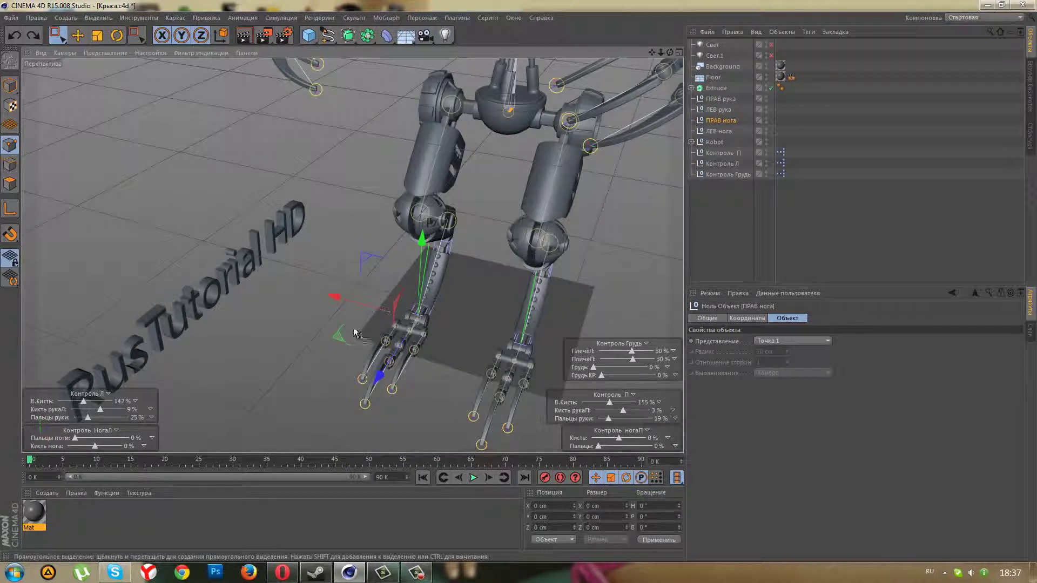
Raise the right foot target up toward the text from a low side view, undoing the last lift
mouse_move(339, 341)
mouse_down()
mouse_move(238, 241)
mouse_move(335, 284)
mouse_up()
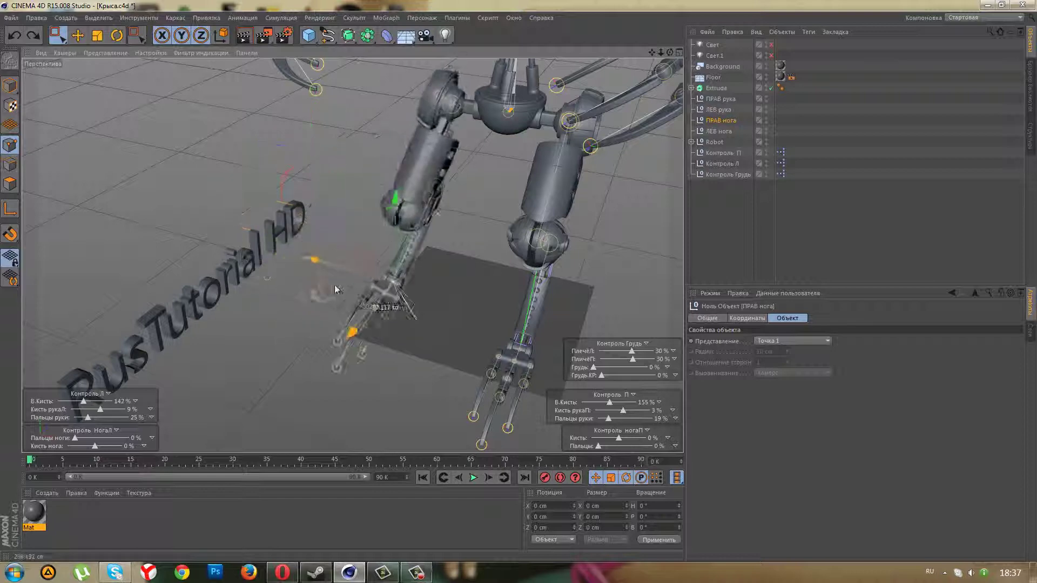
mouse_move(406, 325)
alt+mouse_down()
mouse_move(283, 245)
mouse_move(350, 281)
alt+mouse_up()
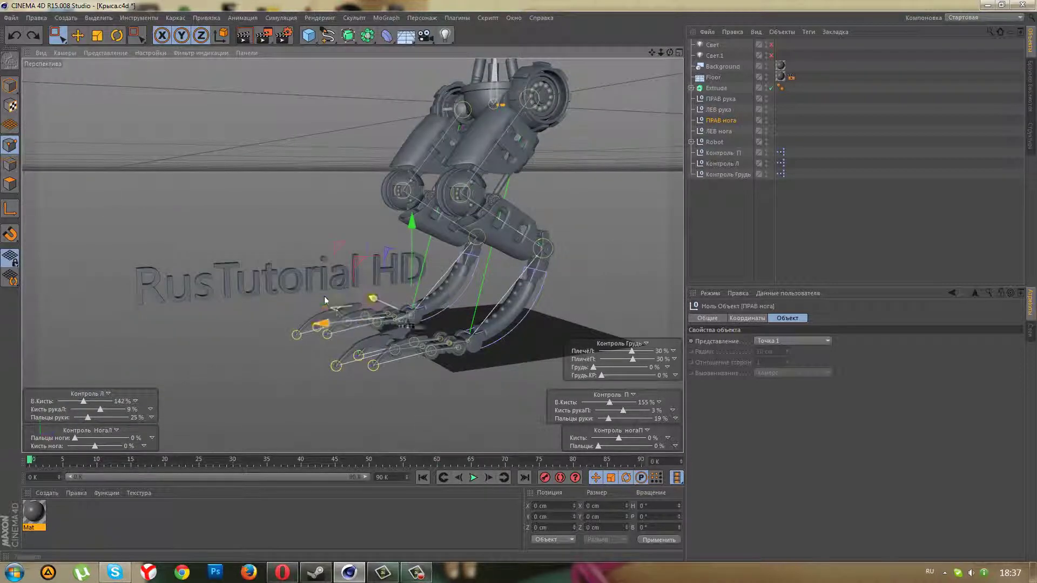
drag(325, 300, 363, 305)
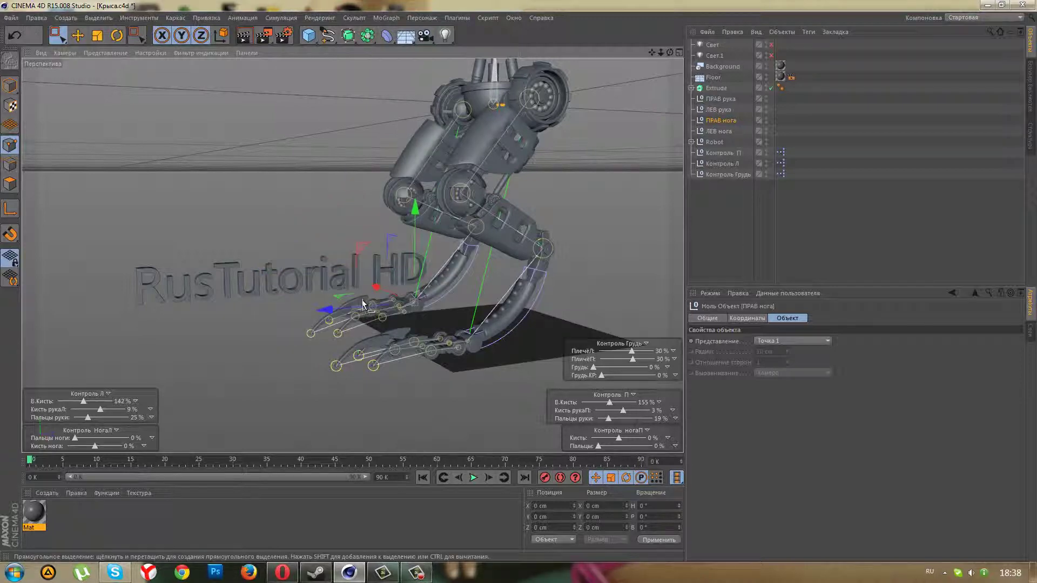
mouse_move(358, 256)
mouse_down()
mouse_move(215, 246)
mouse_move(296, 260)
mouse_up()
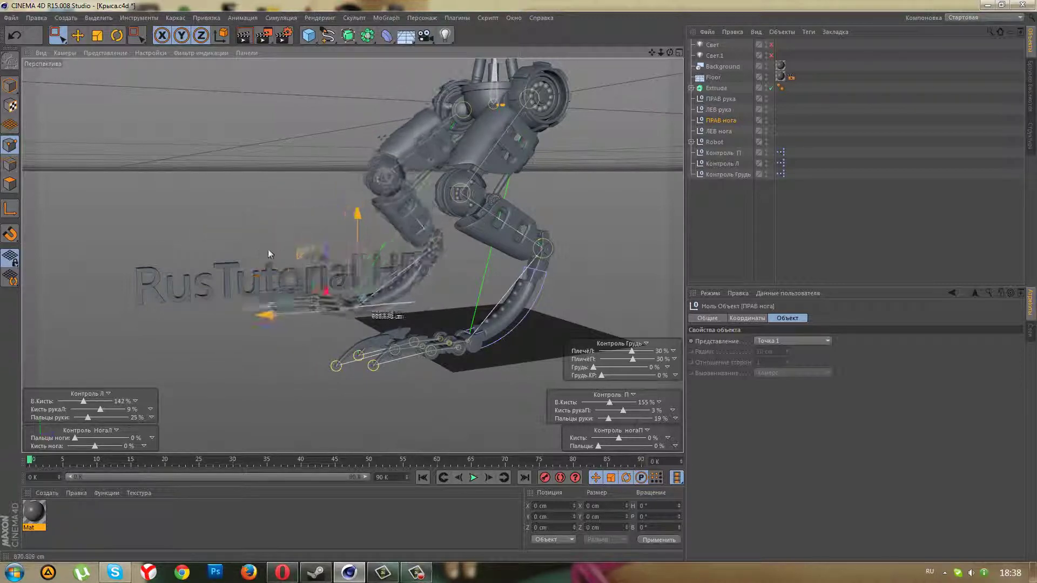
key(ctrl+z)
key(ctrl+z)
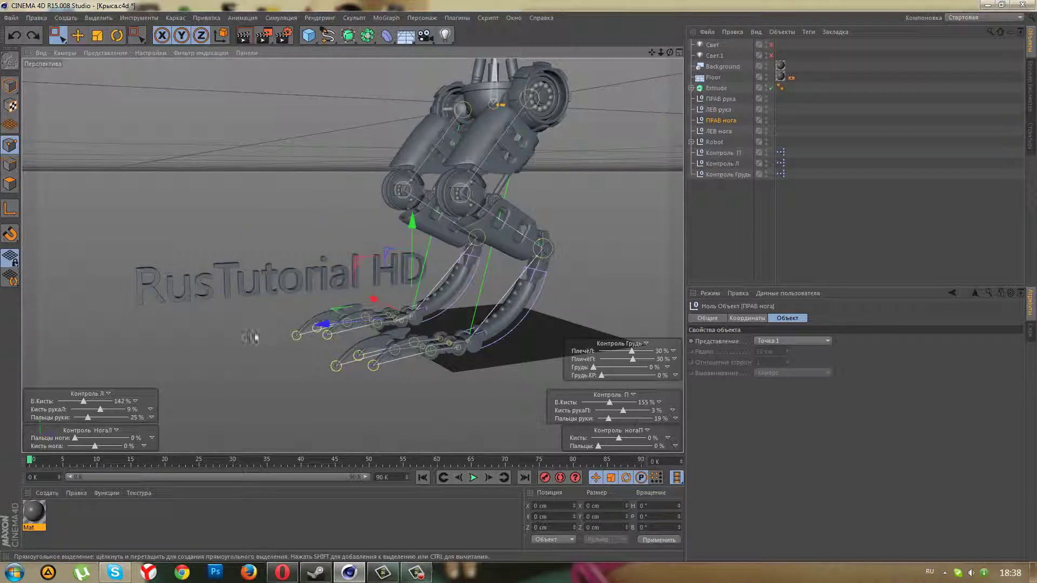
scroll(345, 258, up, 3)
Lift the right foot, reset its claw fingers to 0% and orbit up to the torso
drag(430, 253, 427, 206)
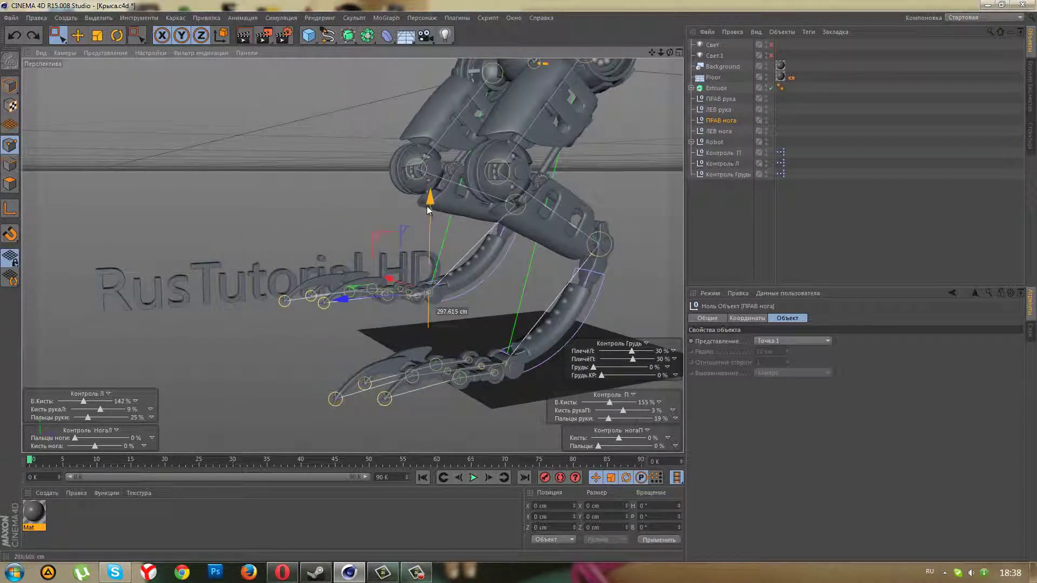
drag(606, 441, 627, 417)
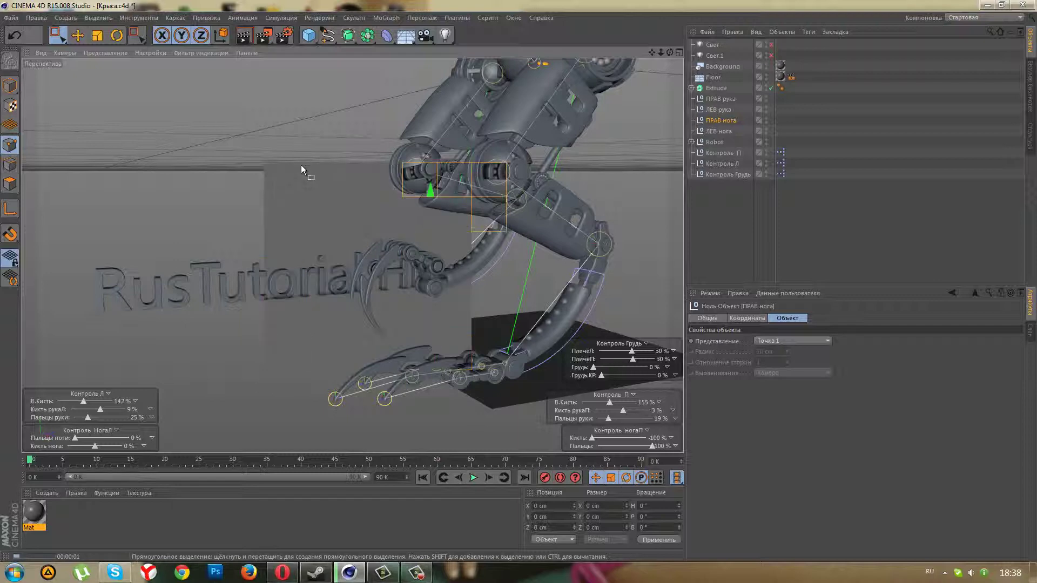
click(370, 301)
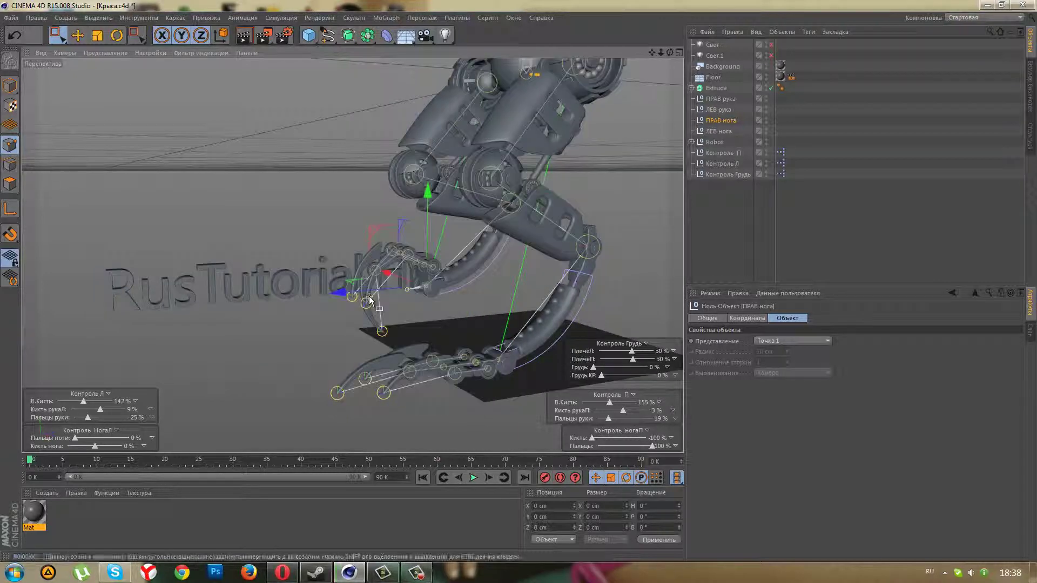
key(ctrl+z)
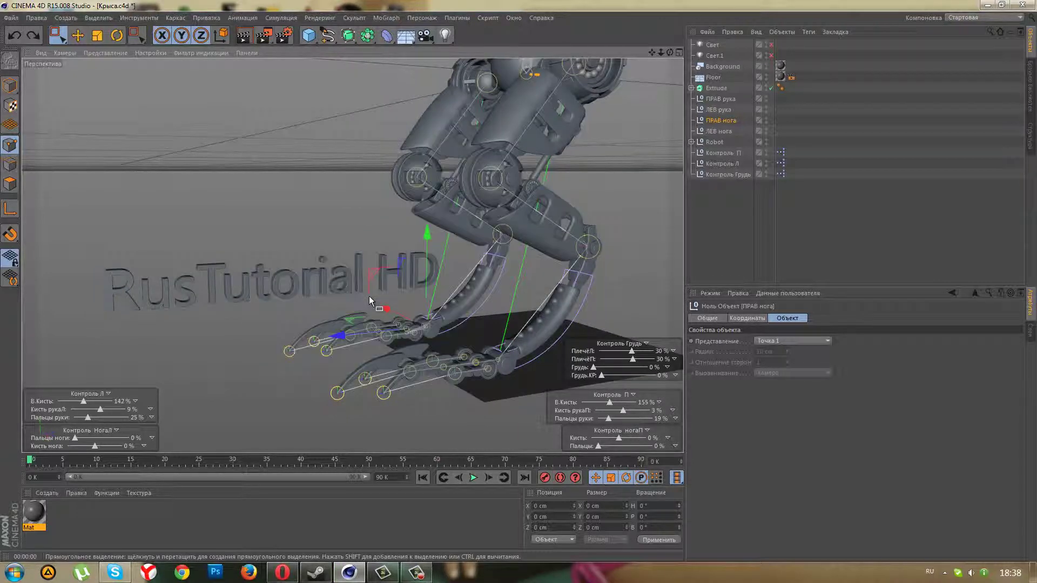
mouse_move(388, 257)
alt+mouse_down()
mouse_move(427, 227)
mouse_move(521, 280)
alt+mouse_up()
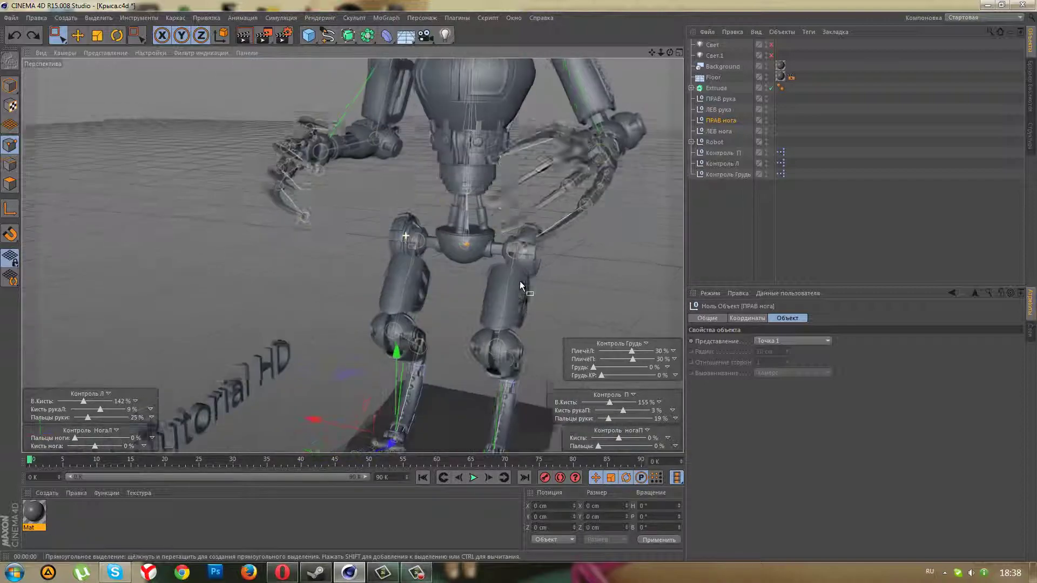
Select Robot and undo a test rotation of its upper body, then expand its hierarchy down to Грудь
mouse_move(402, 240)
alt+mouse_down()
mouse_move(304, 276)
mouse_move(382, 301)
mouse_move(277, 277)
mouse_move(279, 297)
mouse_move(325, 270)
mouse_move(396, 261)
mouse_move(290, 268)
alt+mouse_up()
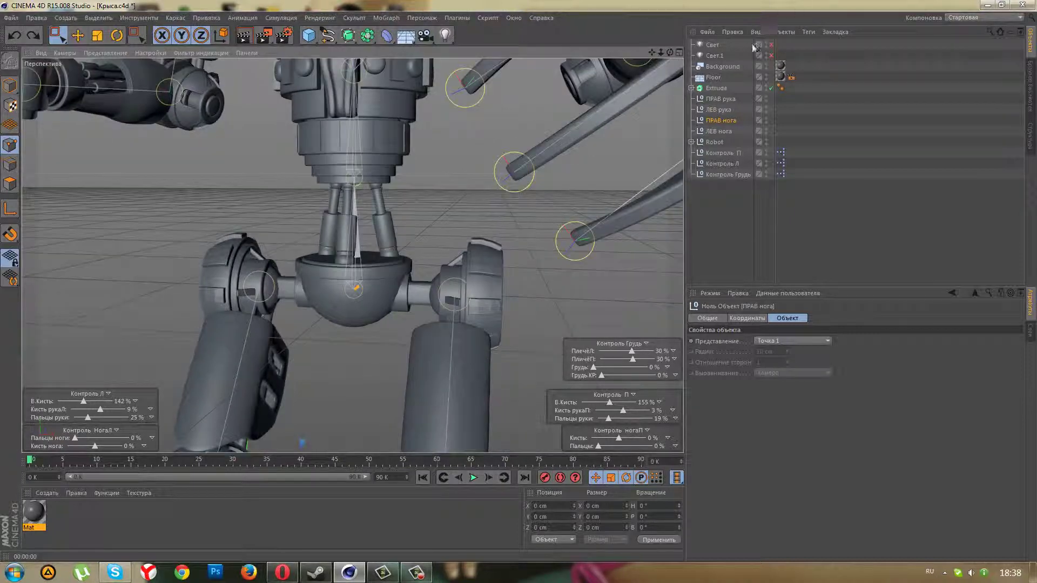
click(714, 142)
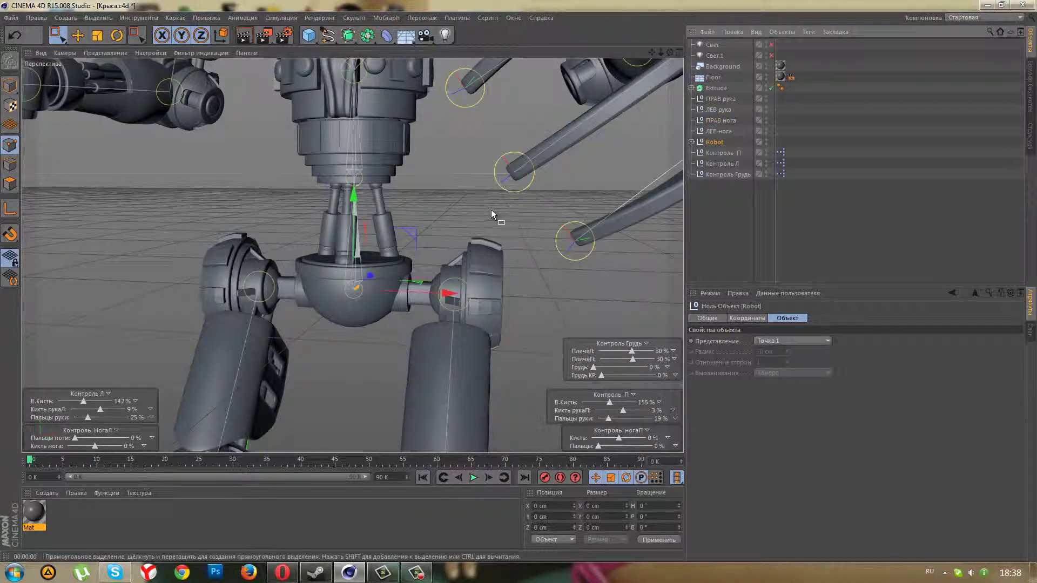
mouse_move(491, 209)
alt+mouse_down()
mouse_move(427, 222)
mouse_move(447, 224)
alt+mouse_up()
key(r)
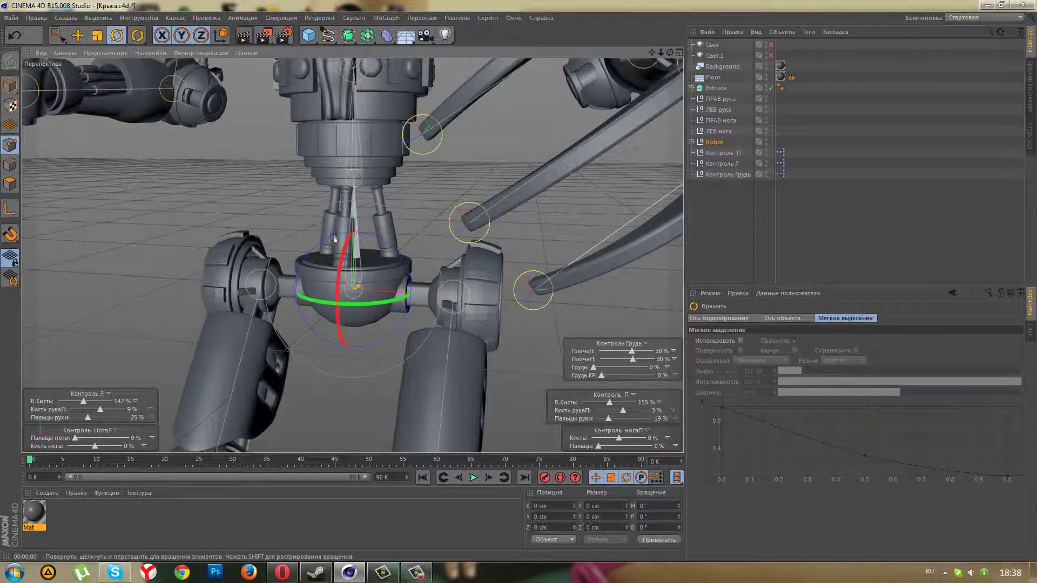
mouse_move(370, 264)
mouse_down()
mouse_move(377, 254)
mouse_move(362, 259)
mouse_up()
key(ctrl+z)
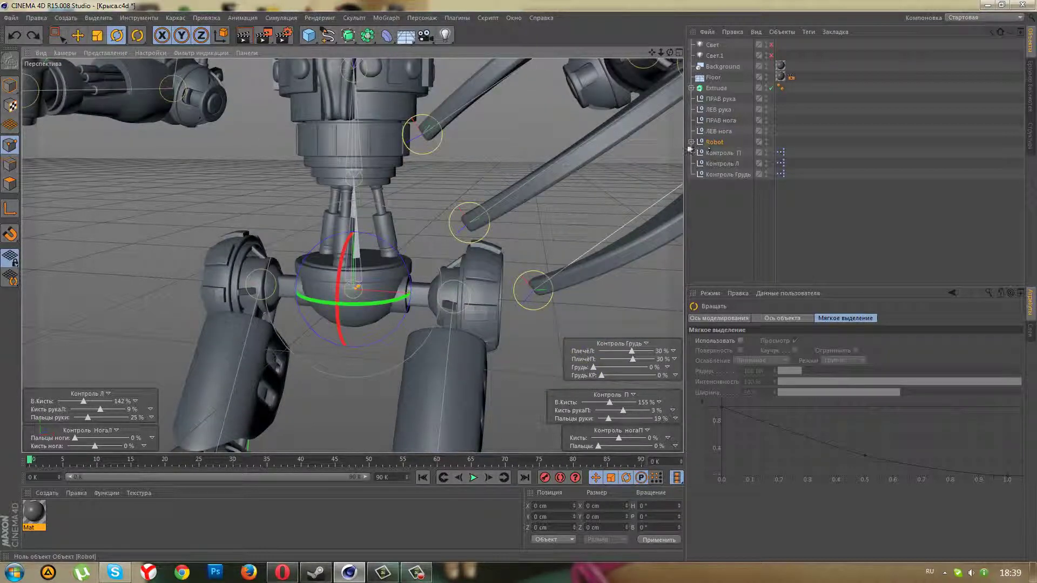
click(691, 142)
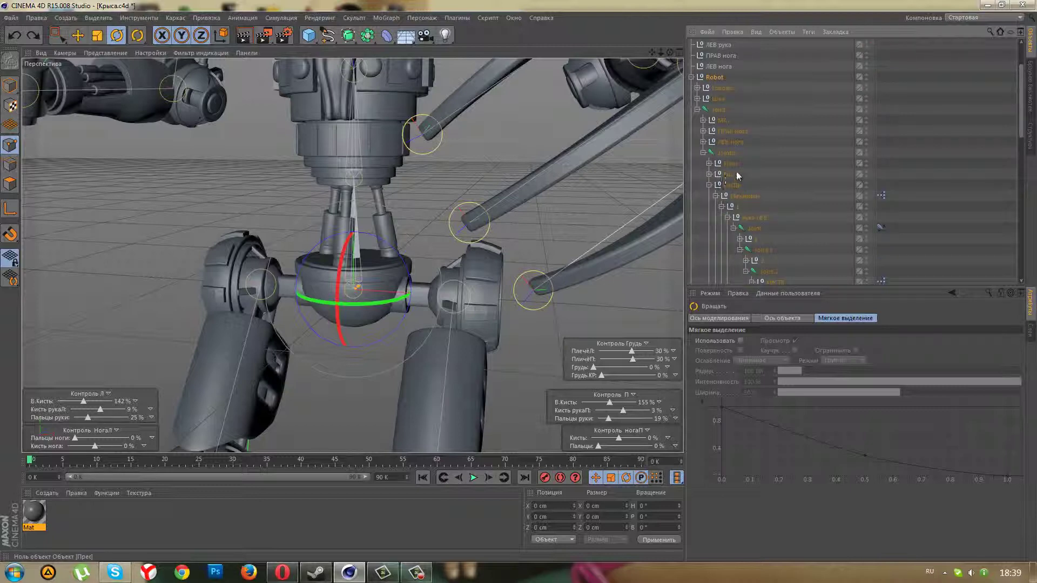
Try a rotation on the Пояс waist object, then undo it
click(731, 164)
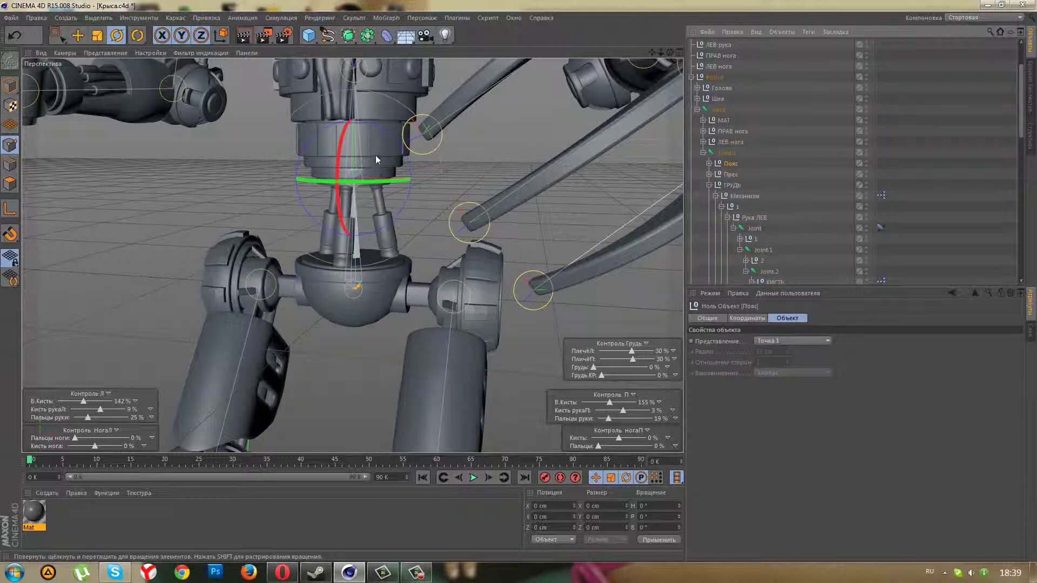
drag(376, 156, 368, 155)
key(ctrl+z)
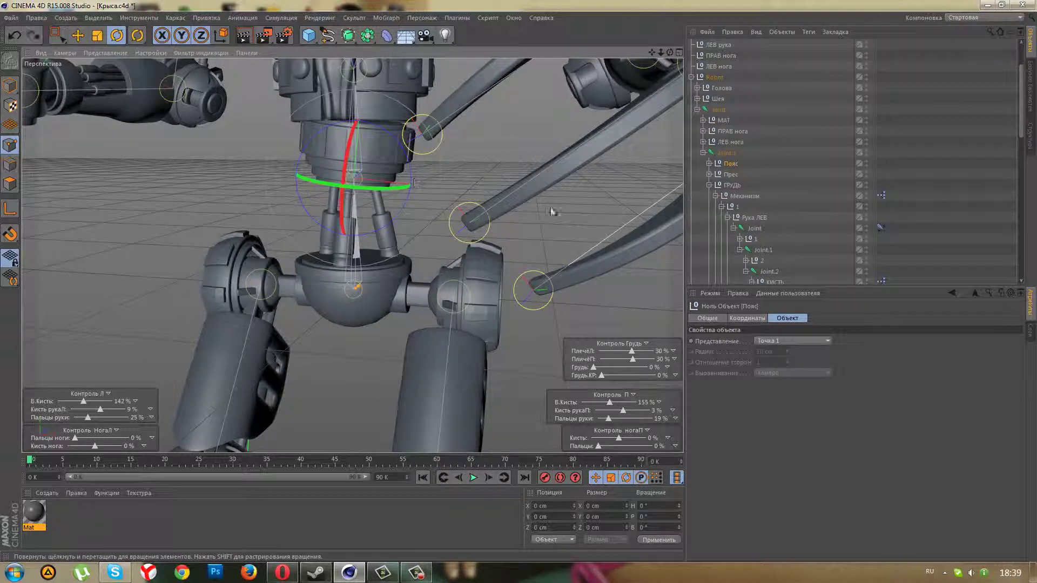
Select Joint.1 in Model mode and tilt it so the upper body swings
click(727, 157)
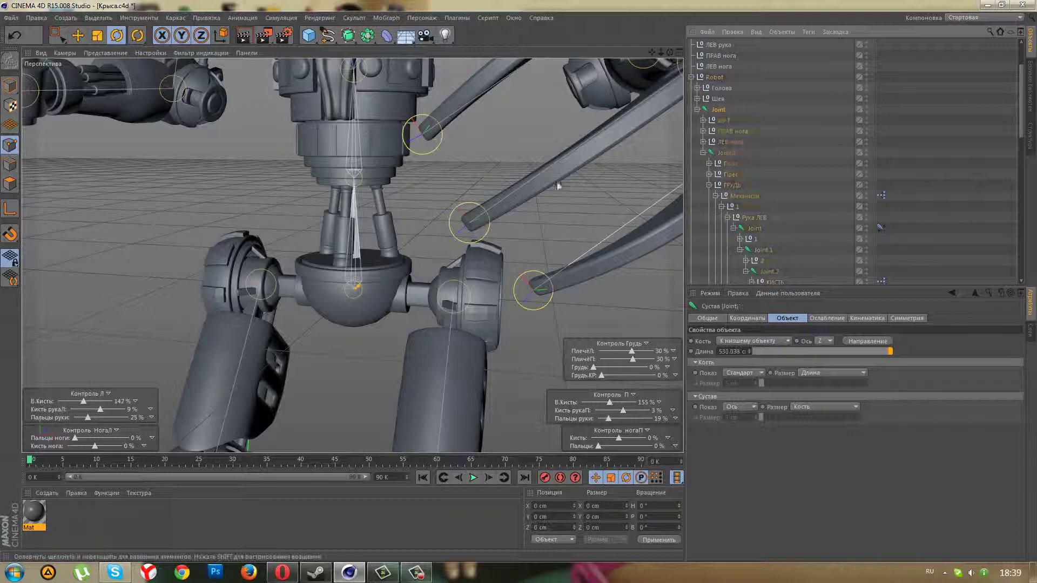
click(11, 85)
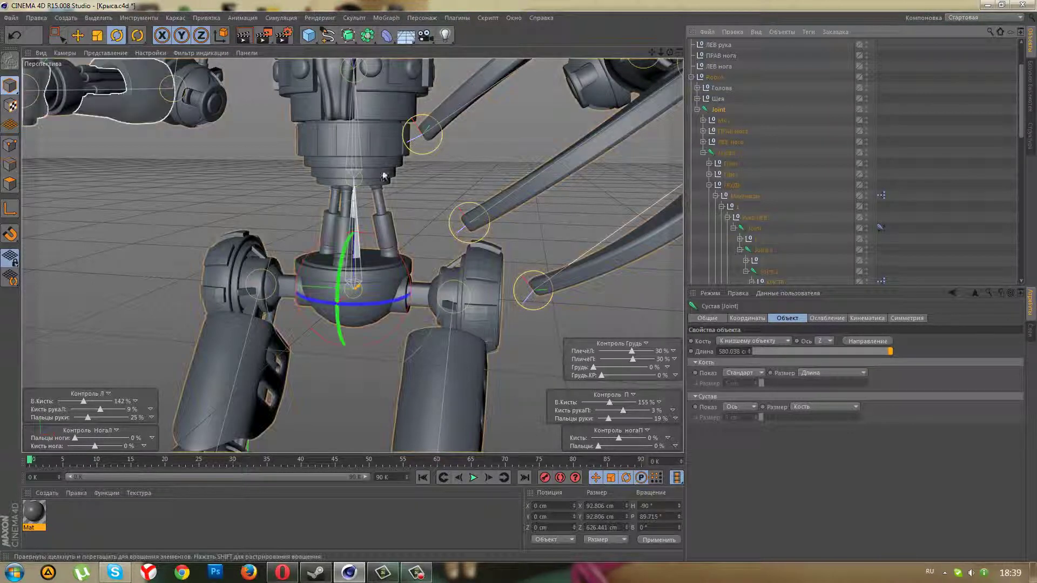
click(748, 227)
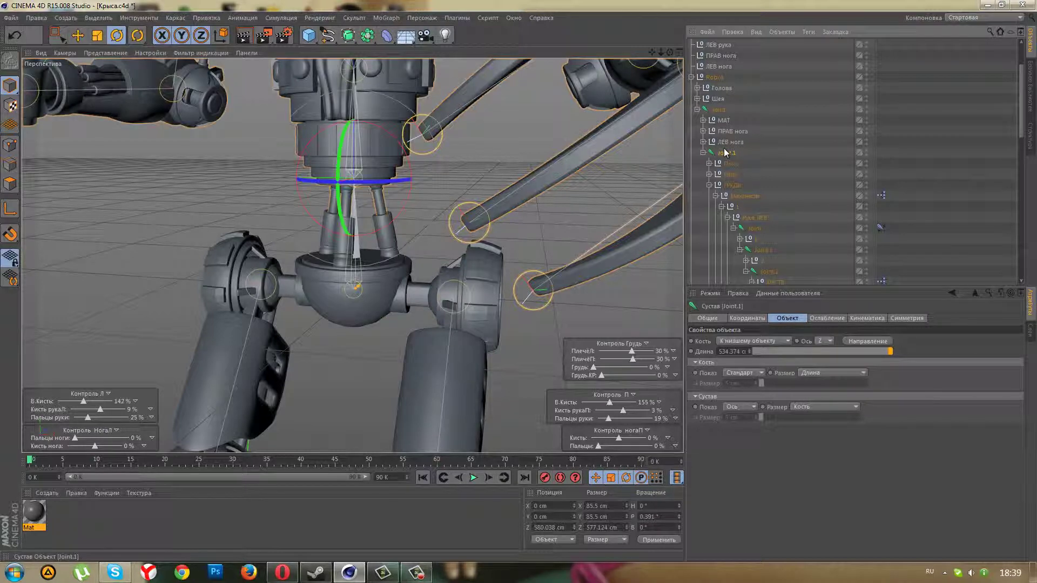
mouse_move(378, 154)
mouse_down()
mouse_move(357, 138)
mouse_move(400, 141)
mouse_up()
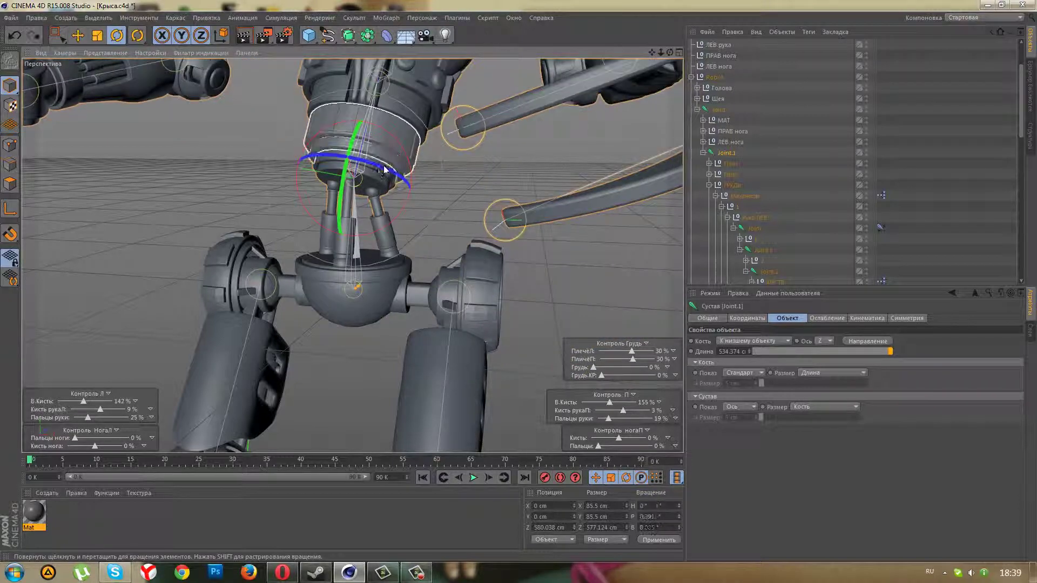
Try several Joint.1 rotations and undo them all, restoring the untilted waist
key(ctrl+z)
drag(376, 182, 396, 169)
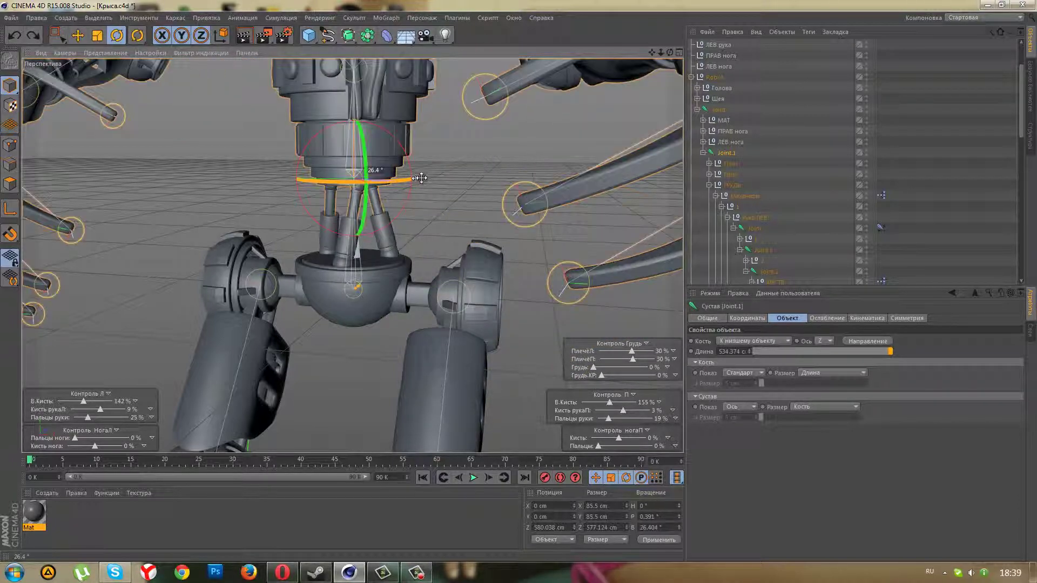
mouse_move(353, 161)
mouse_down()
mouse_move(416, 156)
mouse_move(394, 131)
mouse_move(333, 160)
mouse_move(335, 141)
mouse_move(319, 134)
mouse_move(312, 179)
mouse_move(271, 152)
mouse_move(371, 159)
mouse_up()
key(ctrl+z)
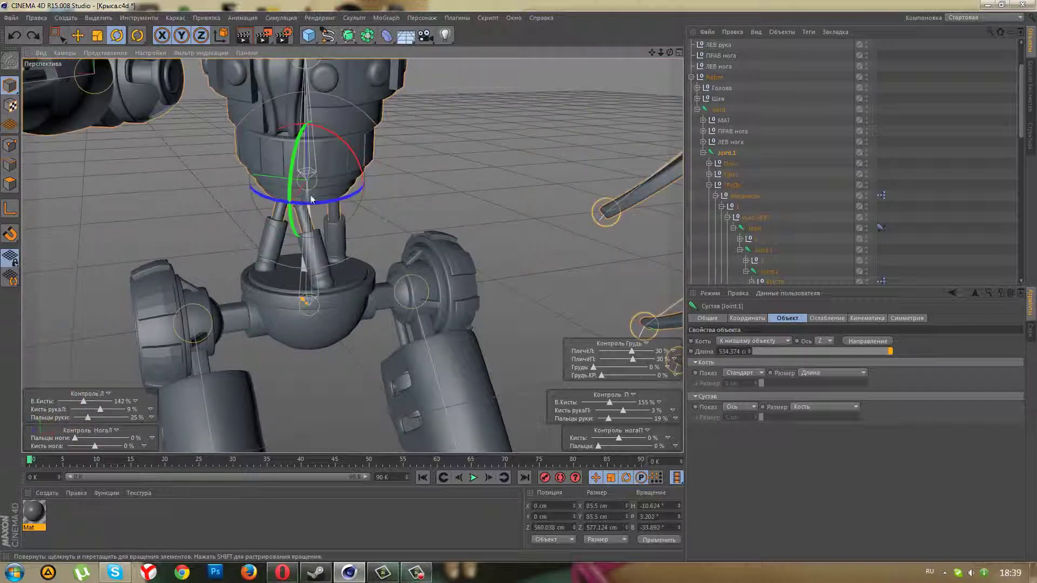
key(ctrl+z)
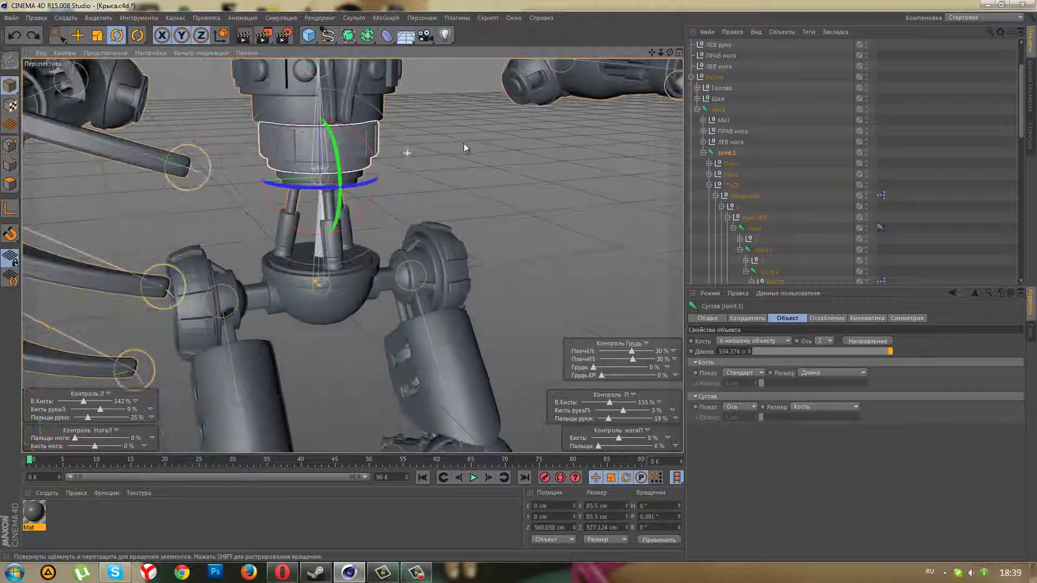
key(ctrl+z)
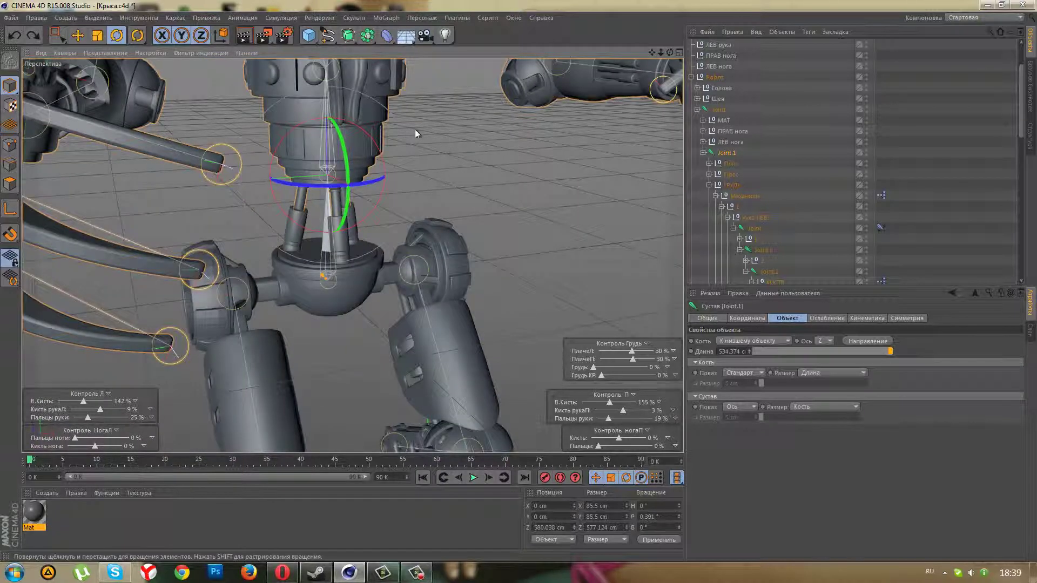
Switch to Rectangle Selection and frame a side view of the upper torso
mouse_move(416, 133)
alt+mouse_down()
mouse_move(378, 162)
mouse_move(345, 273)
mouse_move(325, 264)
alt+mouse_up()
key(0)
scroll(366, 168, up, 3)
scroll(366, 167, down, 3)
mouse_move(397, 239)
alt+mouse_down()
mouse_move(430, 246)
mouse_move(435, 284)
mouse_move(348, 293)
alt+mouse_up()
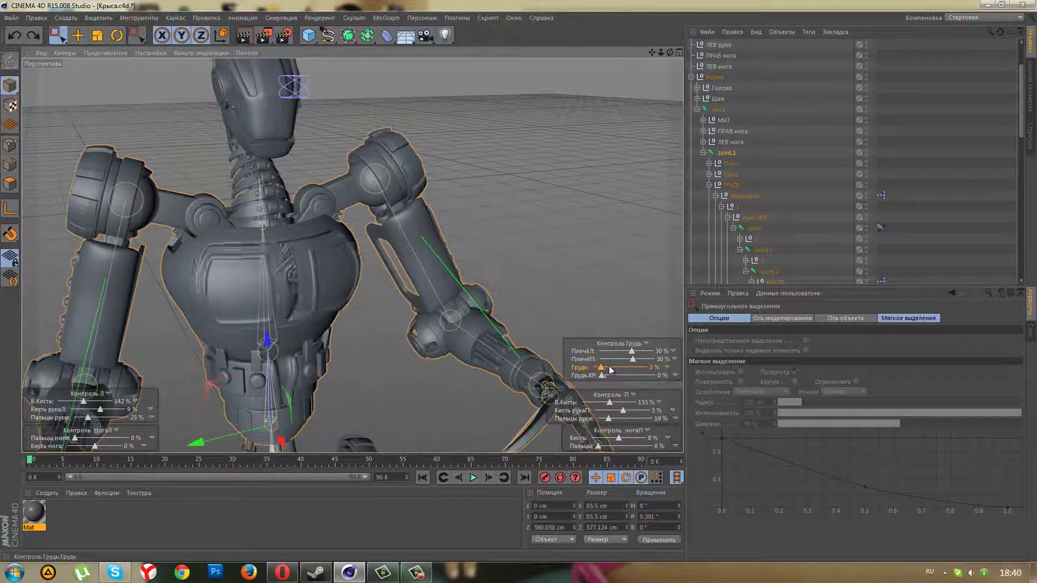
Open the chest plate to 42% with the Грудь slider
mouse_move(611, 369)
mouse_down()
mouse_move(647, 363)
mouse_move(597, 361)
mouse_move(652, 357)
mouse_move(595, 356)
mouse_move(654, 363)
mouse_up()
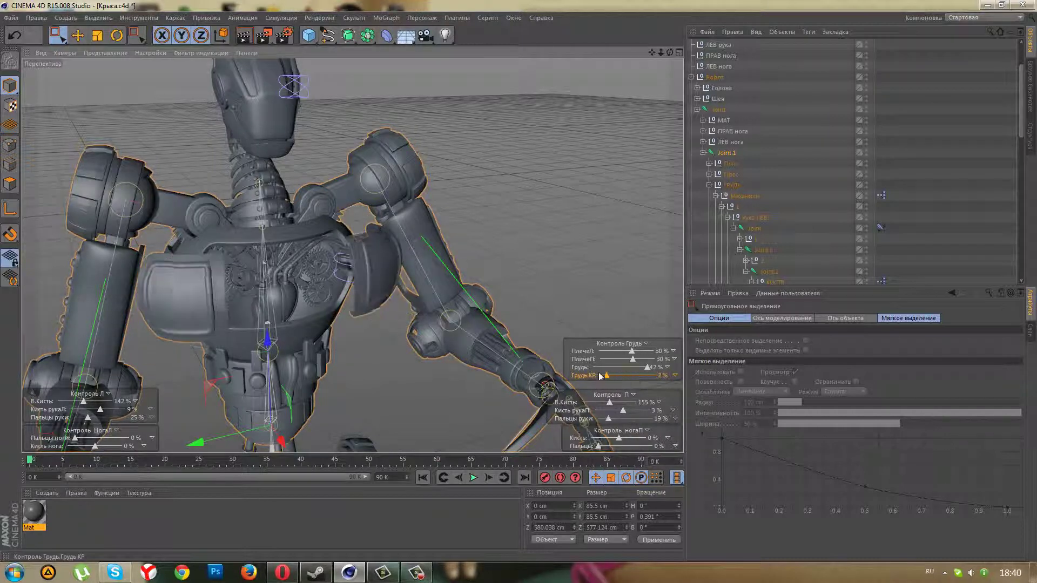
key(ctrl+z)
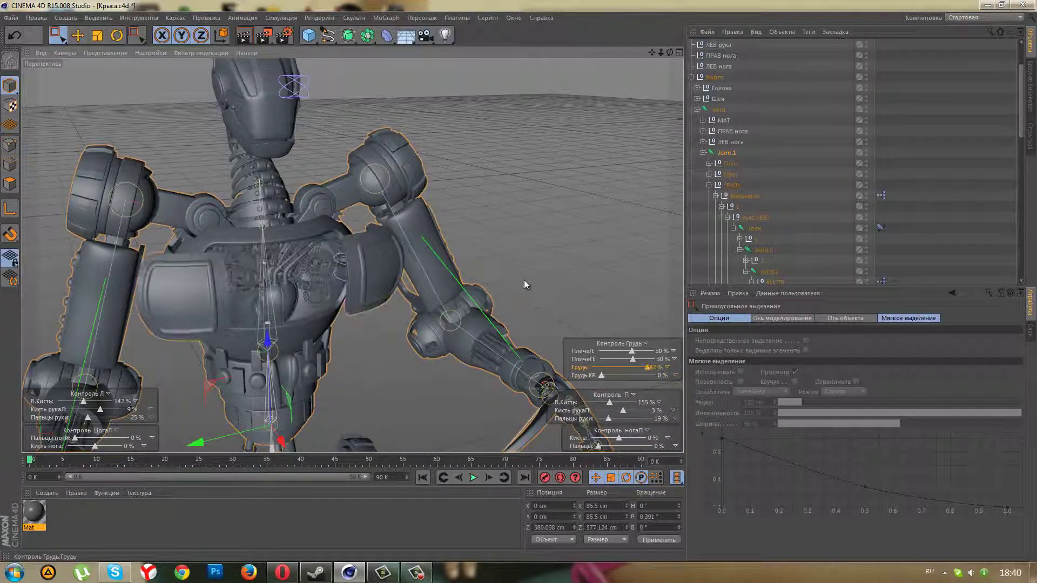
key(ctrl+y)
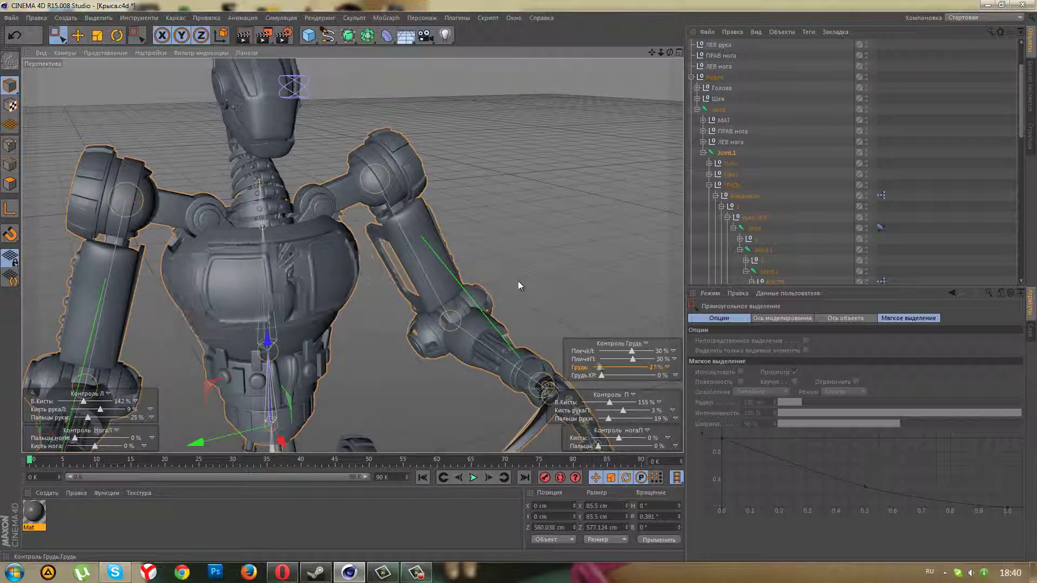
Spread the inner chest parts to 52% with Грудь.КР and view the gears from the front
drag(601, 375, 655, 376)
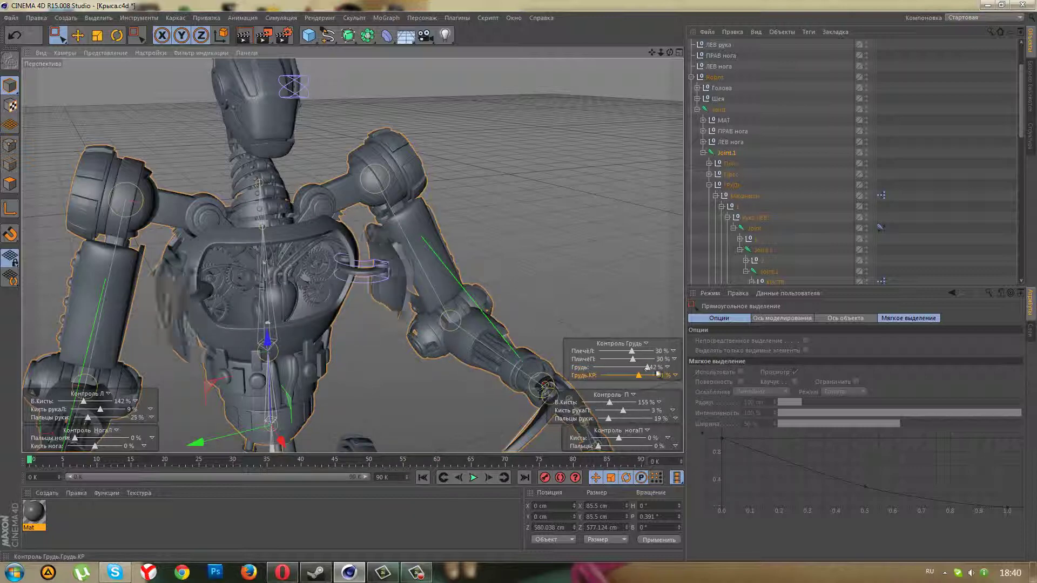
scroll(259, 265, up, 2)
alt+drag(260, 263, 297, 249)
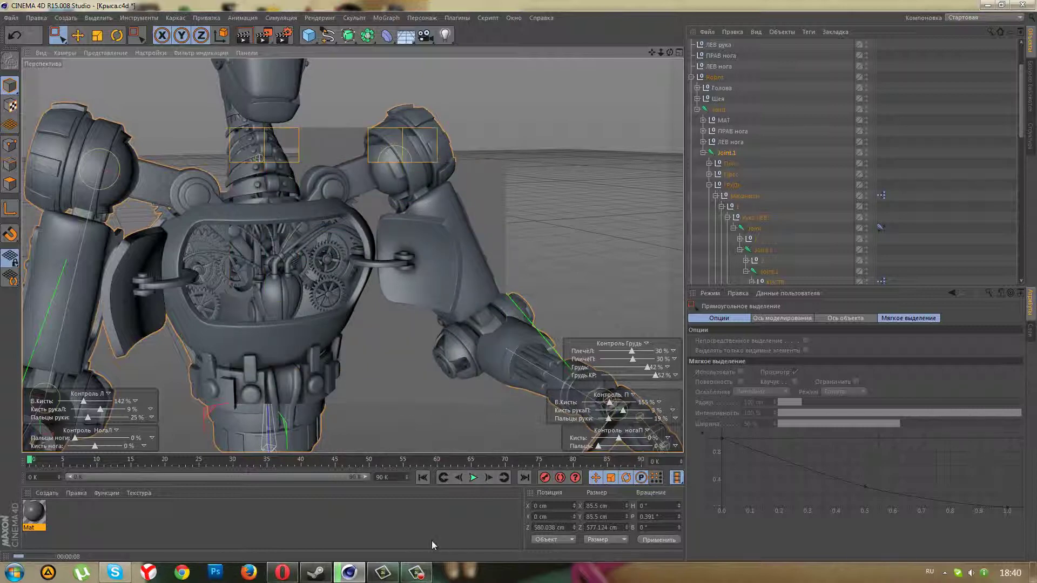
click(425, 576)
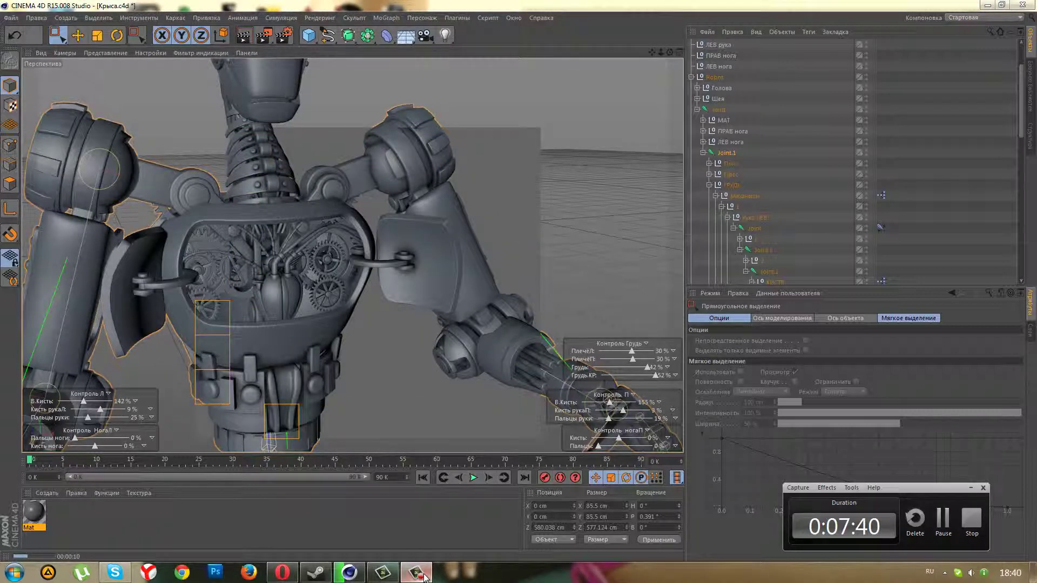
click(424, 576)
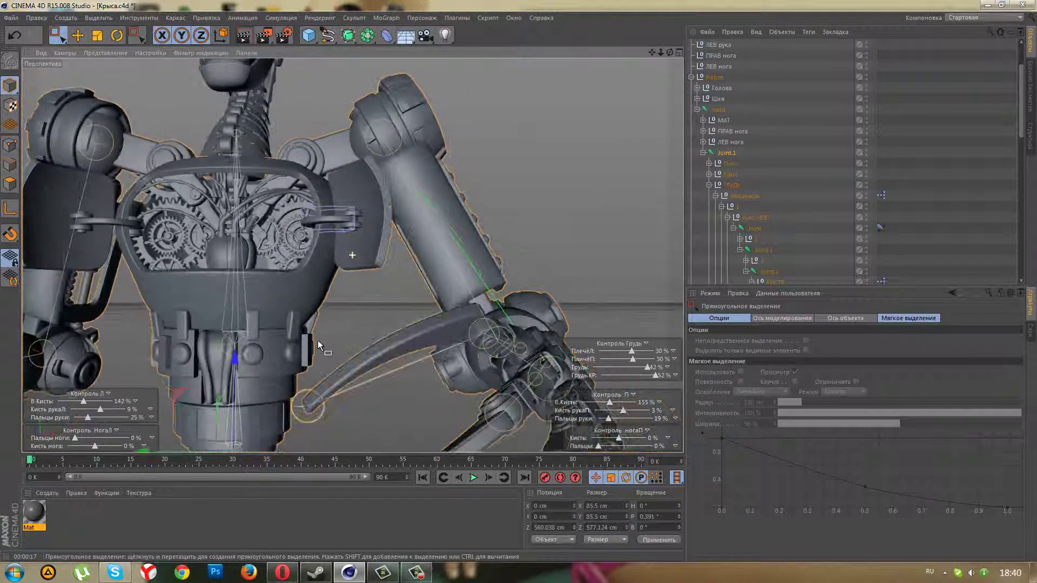
Lower the shoulder controls, bringing the left shoulder from 50% down to 29%
mouse_move(318, 341)
alt+mouse_down()
mouse_move(363, 358)
mouse_move(396, 394)
mouse_move(380, 391)
mouse_move(387, 378)
alt+mouse_up()
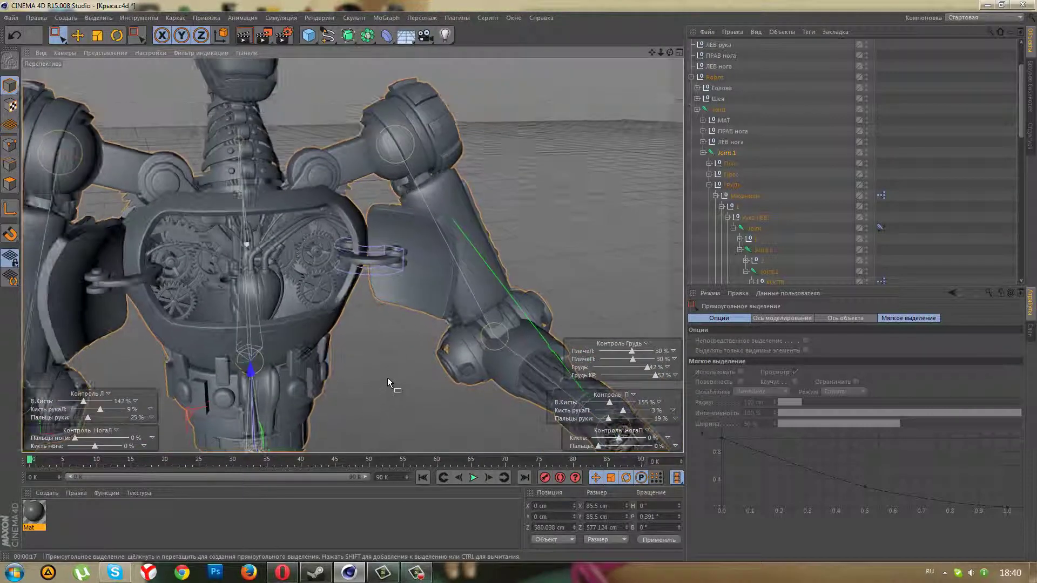
mouse_move(634, 352)
mouse_down()
mouse_move(603, 383)
mouse_move(691, 381)
mouse_move(656, 370)
mouse_move(668, 379)
mouse_move(582, 404)
mouse_up()
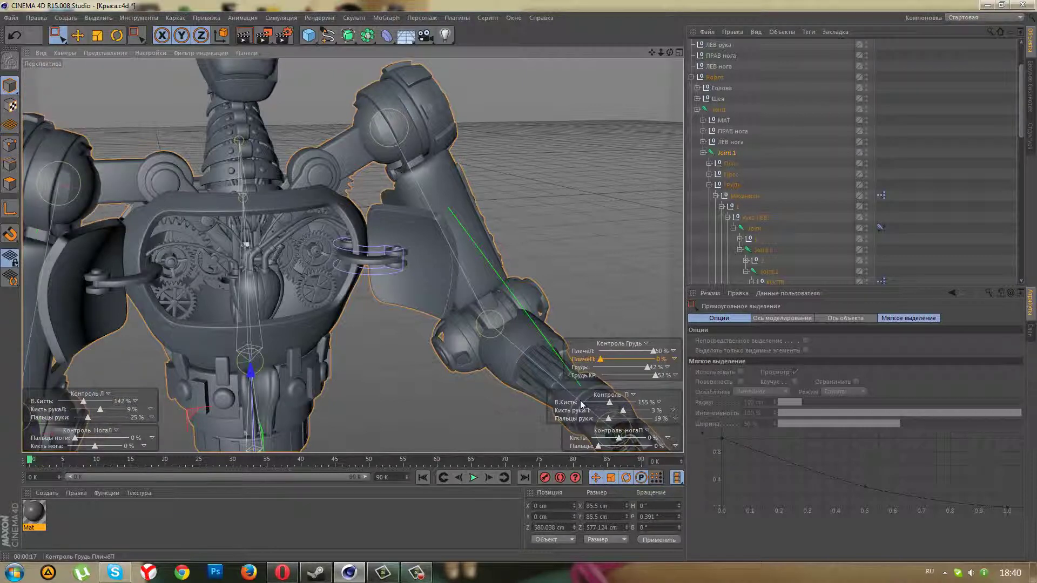
scroll(462, 379, down, 5)
scroll(462, 382, up, 3)
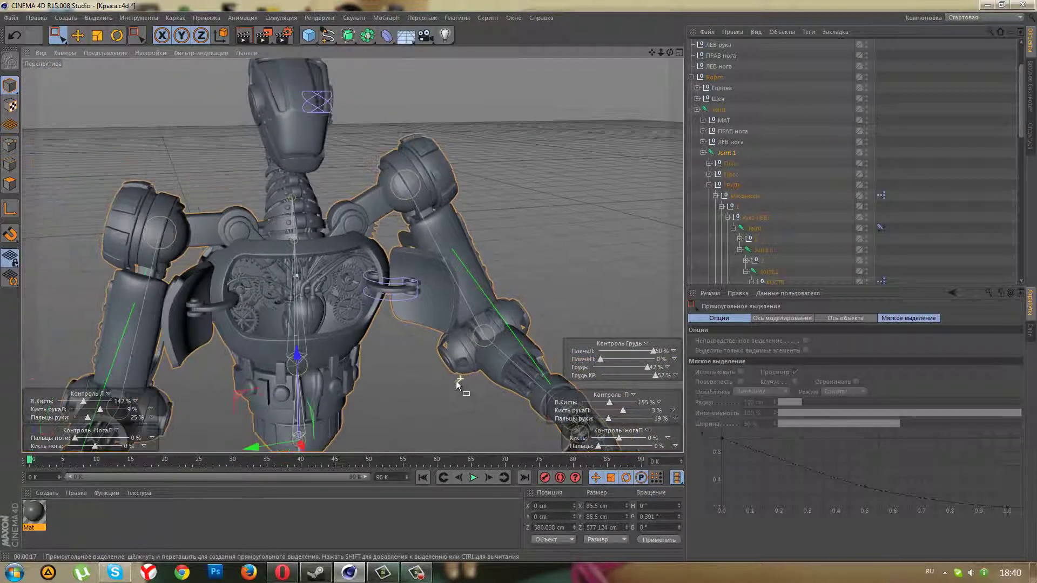
alt+drag(422, 391, 353, 255)
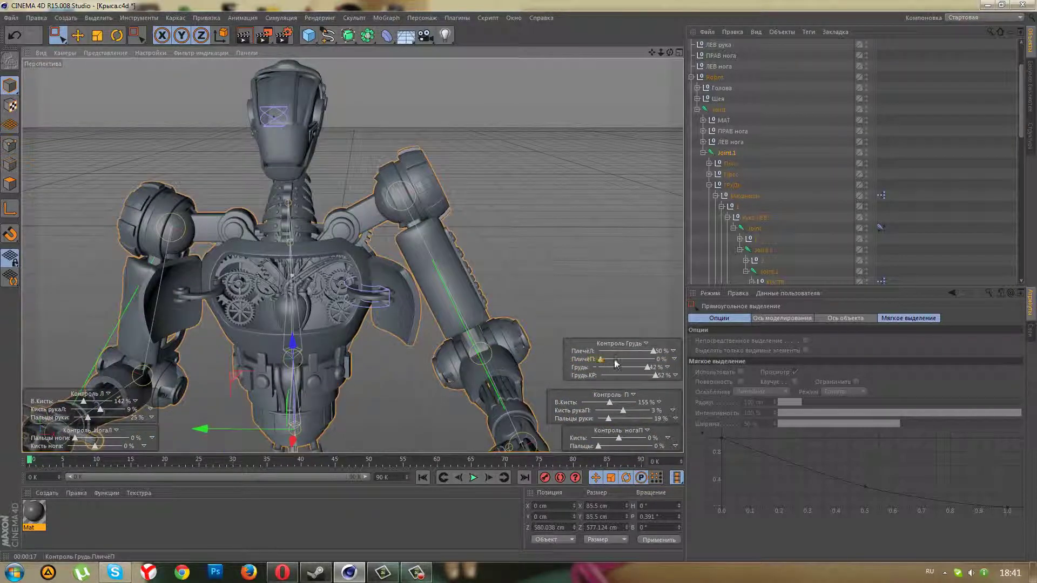
drag(616, 363, 577, 371)
drag(656, 355, 597, 377)
Set the ПлечёЛ and ПлечёП shoulder sliders back to 0%
scroll(378, 345, up, 3)
click(367, 335)
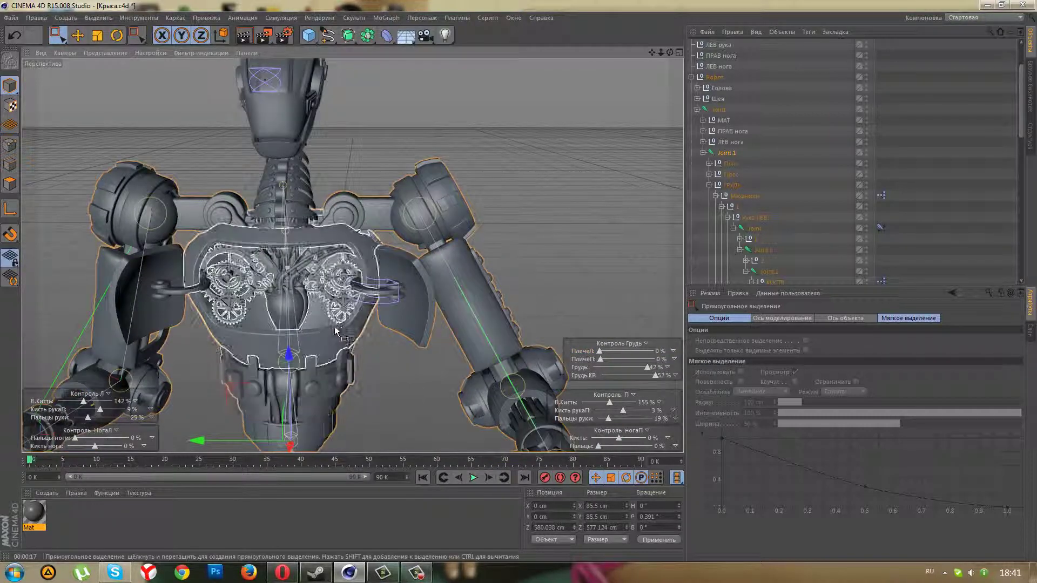
scroll(367, 340, up, 2)
scroll(367, 339, up, 1)
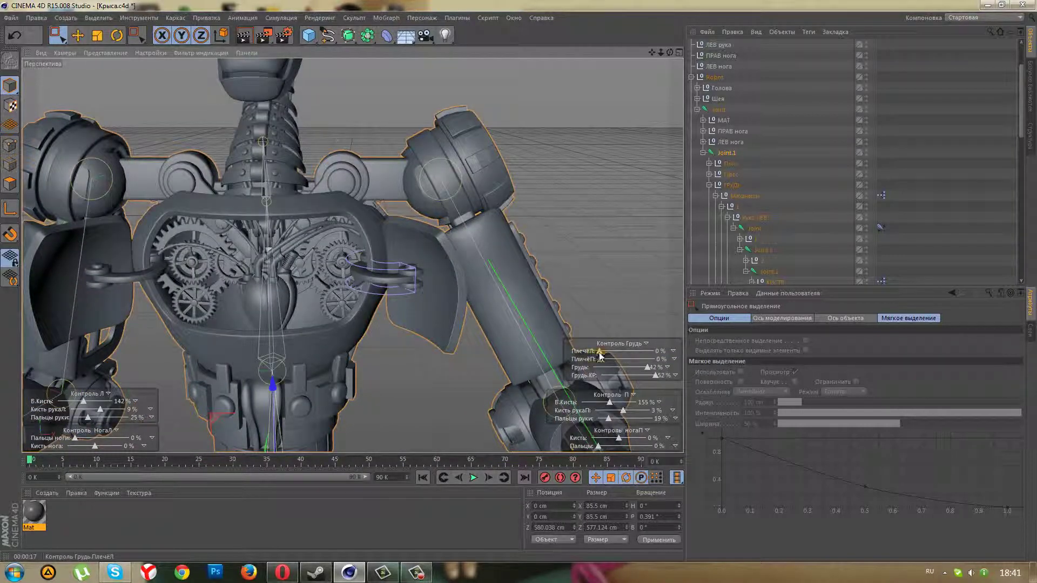
mouse_move(600, 351)
mouse_down()
mouse_move(655, 358)
mouse_move(597, 386)
mouse_move(573, 382)
mouse_up()
mouse_move(573, 381)
mouse_down()
mouse_move(582, 401)
mouse_move(683, 389)
mouse_move(563, 412)
mouse_up()
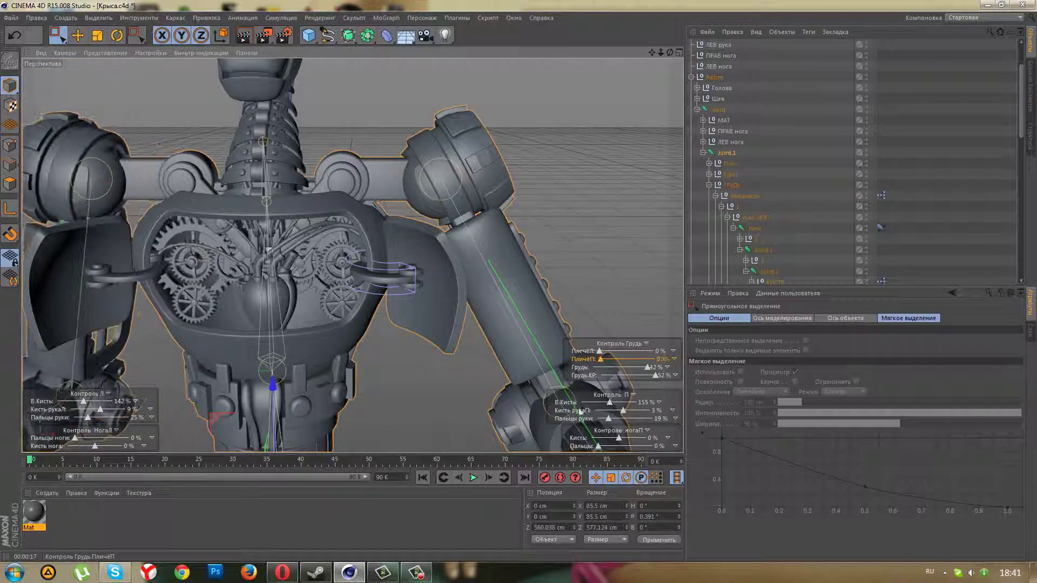
alt+drag(416, 286, 540, 325)
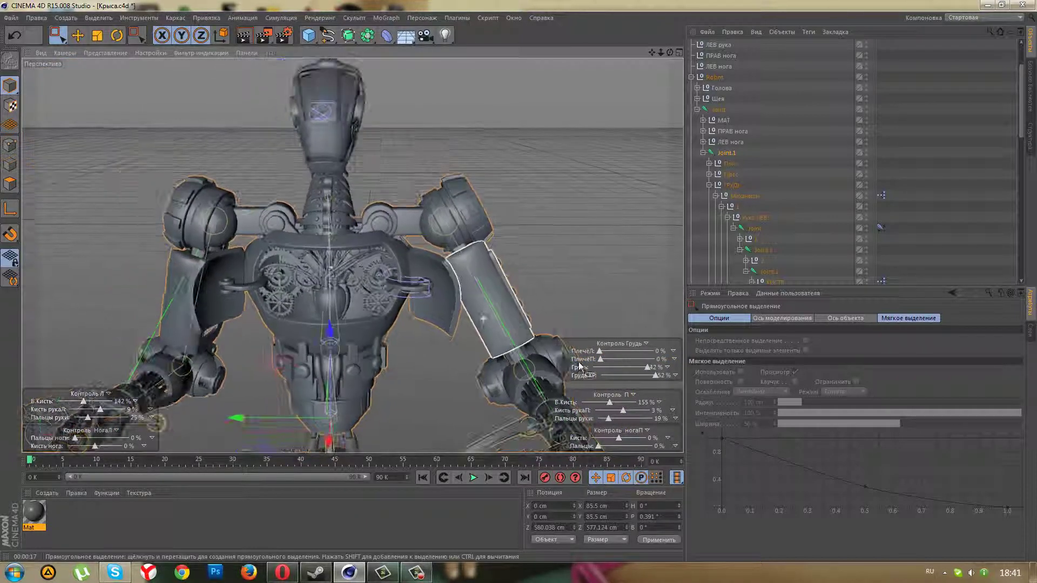
Drag Грудь.КР and Грудь to 0%, closing the chest plates over the gears
drag(654, 376, 611, 374)
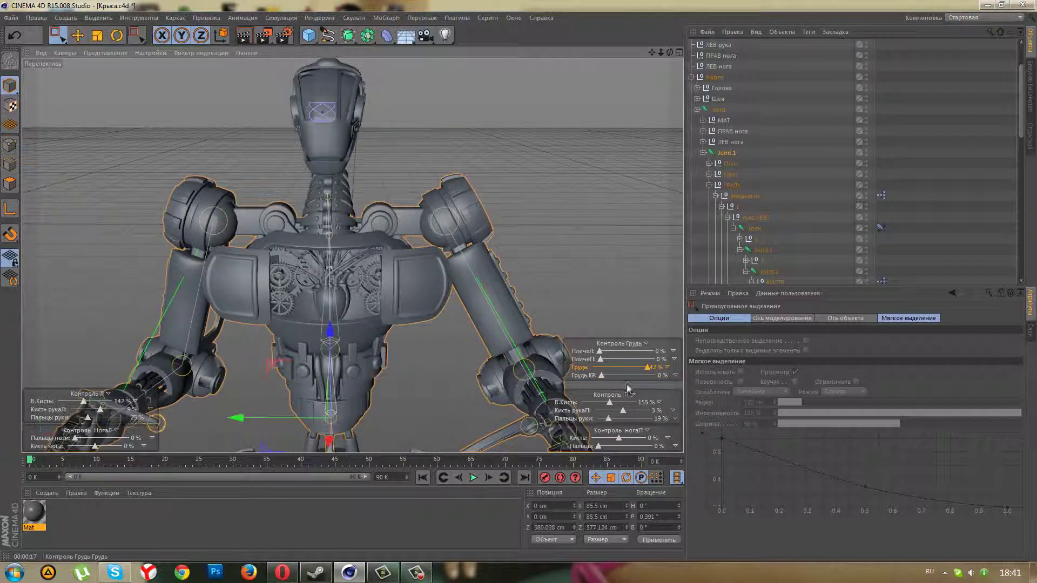
drag(627, 385, 581, 379)
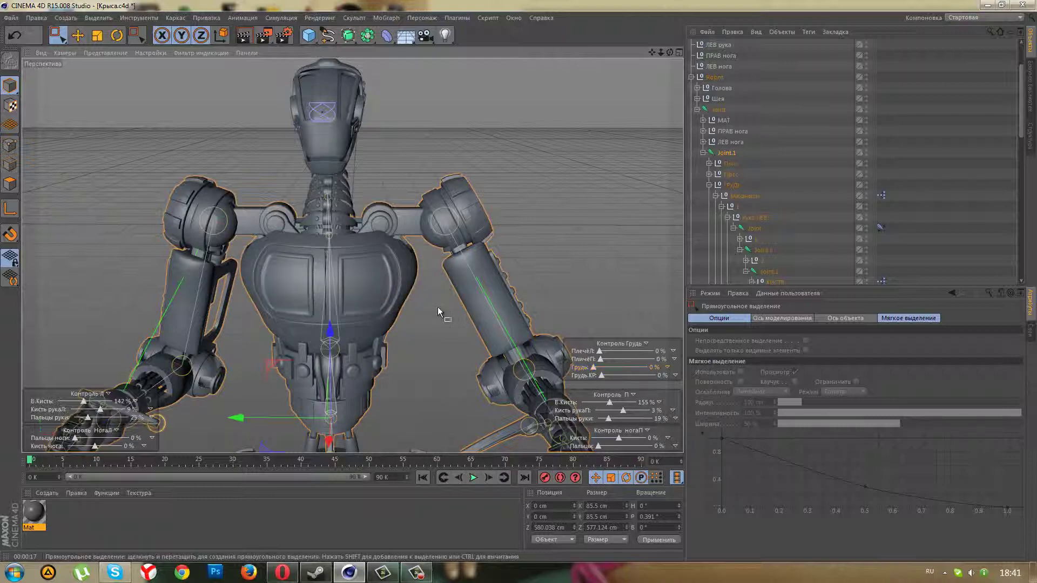
mouse_move(438, 306)
alt+mouse_down()
mouse_move(472, 342)
mouse_move(440, 276)
mouse_move(475, 260)
alt+mouse_up()
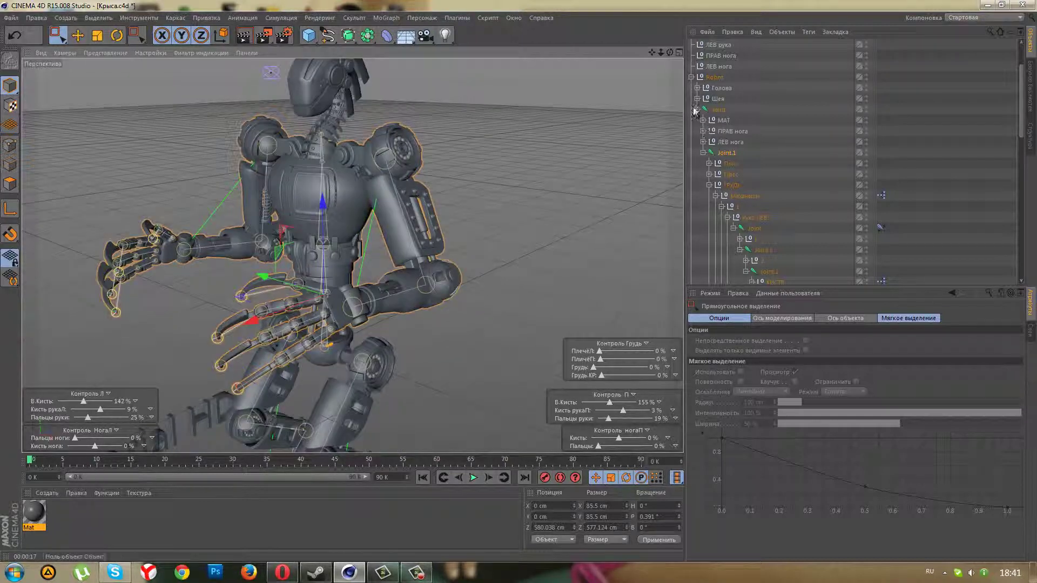
Collapse Robot, select the ЛЕВ рука null and move the left hand down and left
click(694, 77)
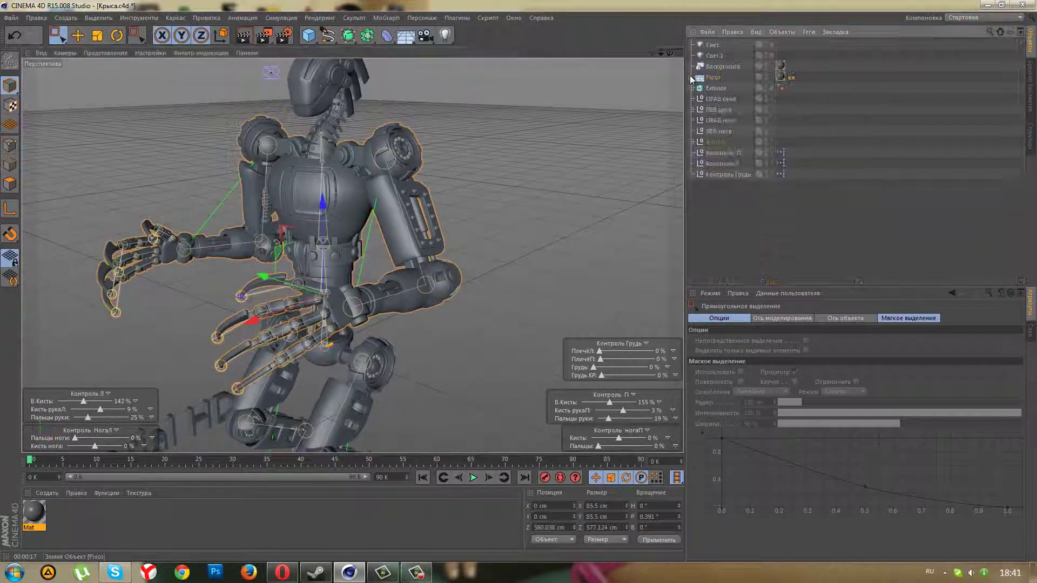
click(714, 112)
mouse_move(556, 199)
alt+mouse_down()
mouse_move(546, 263)
mouse_move(476, 277)
mouse_move(289, 377)
alt+mouse_up()
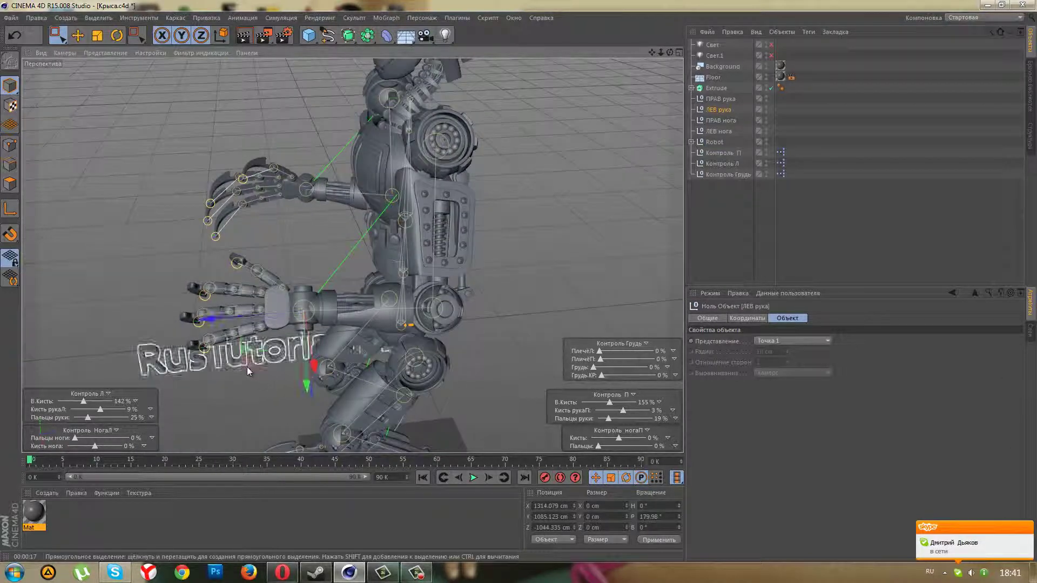
key(ctrl+z)
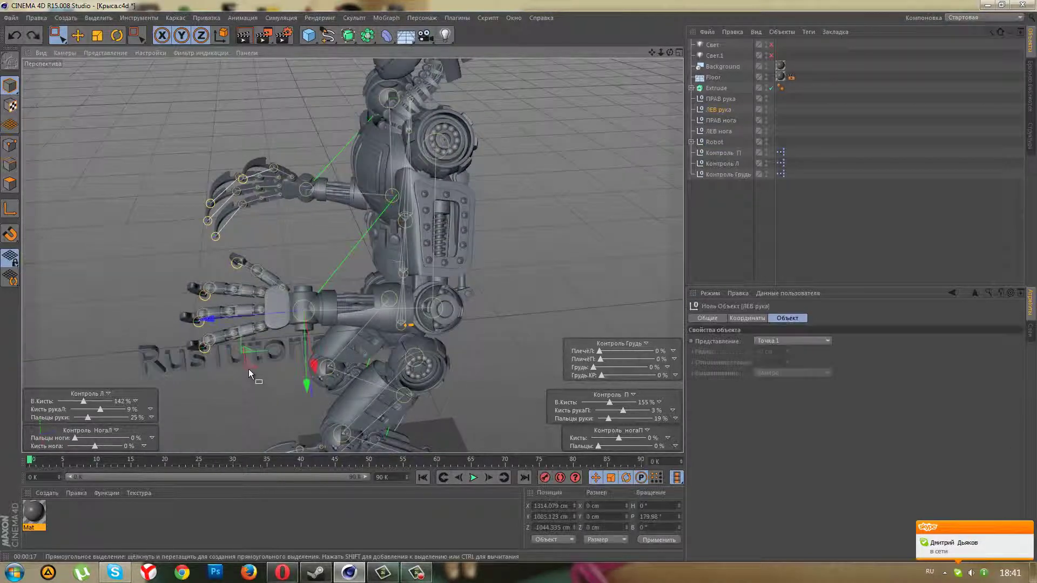
drag(248, 365, 252, 357)
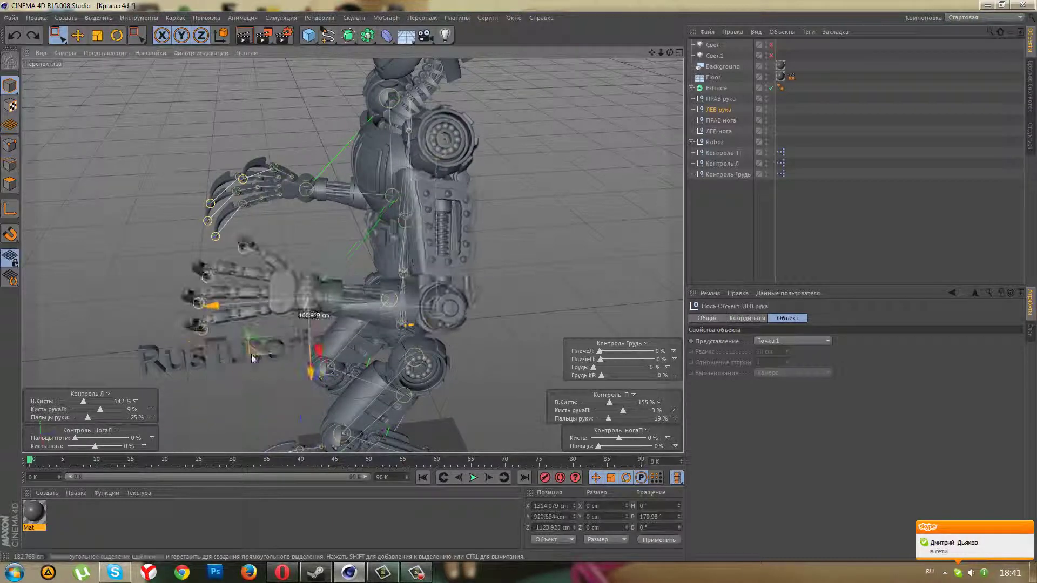
mouse_move(252, 357)
mouse_down()
mouse_move(277, 433)
mouse_move(374, 265)
mouse_move(611, 383)
mouse_up()
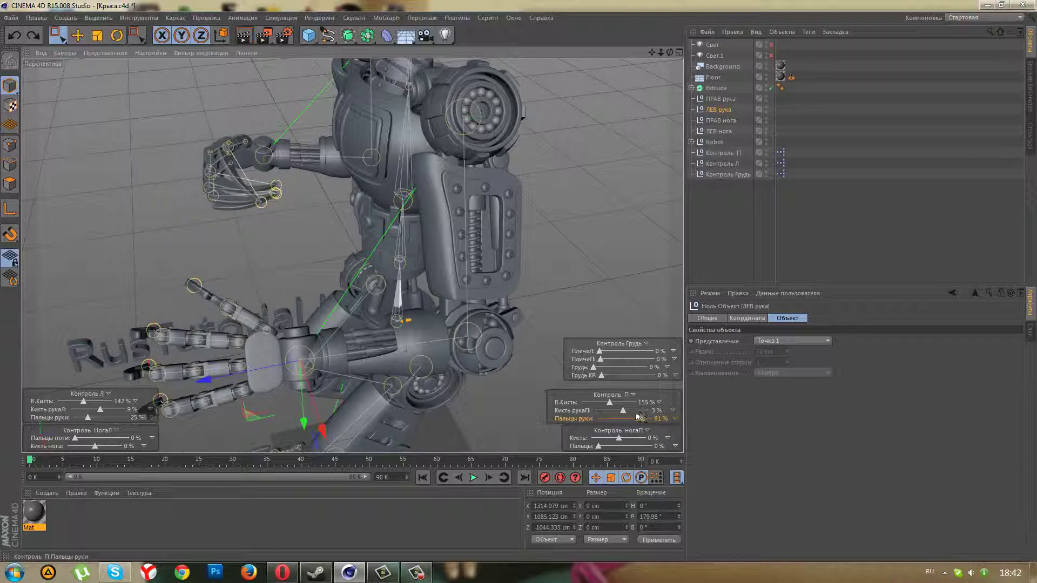
Open the right-hand fingers to 19%, raise the left arm, and curl the left fingers to 48%
drag(638, 417, 609, 419)
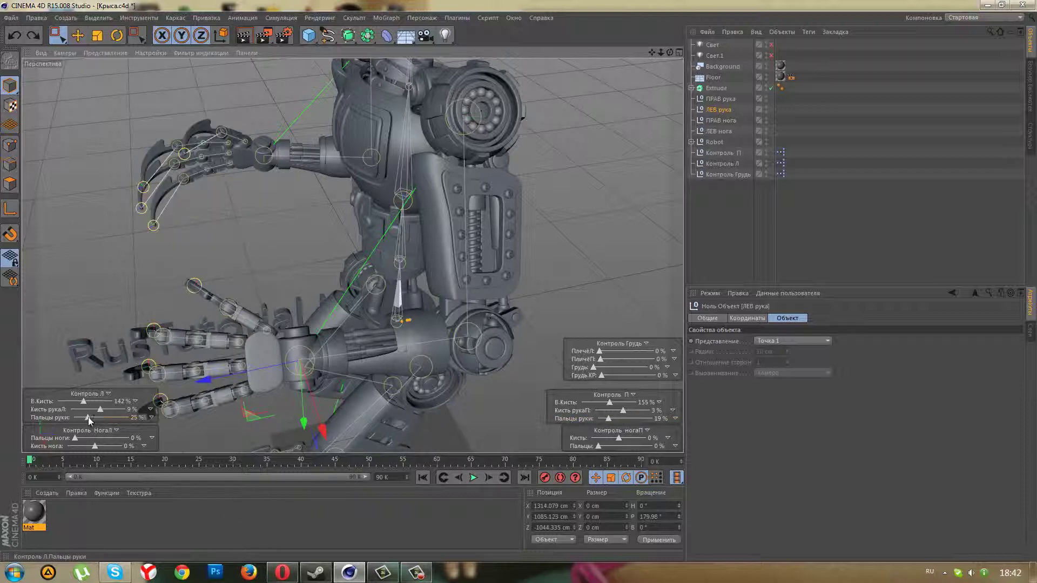
drag(100, 423, 81, 419)
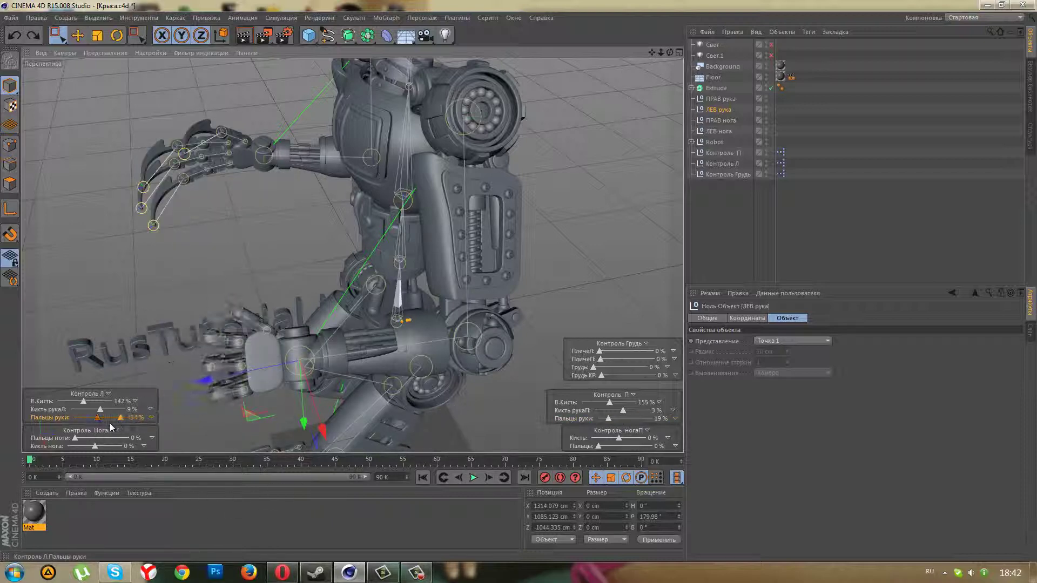
mouse_move(324, 270)
alt+mouse_down()
mouse_move(383, 381)
mouse_move(497, 381)
mouse_move(475, 401)
alt+mouse_up()
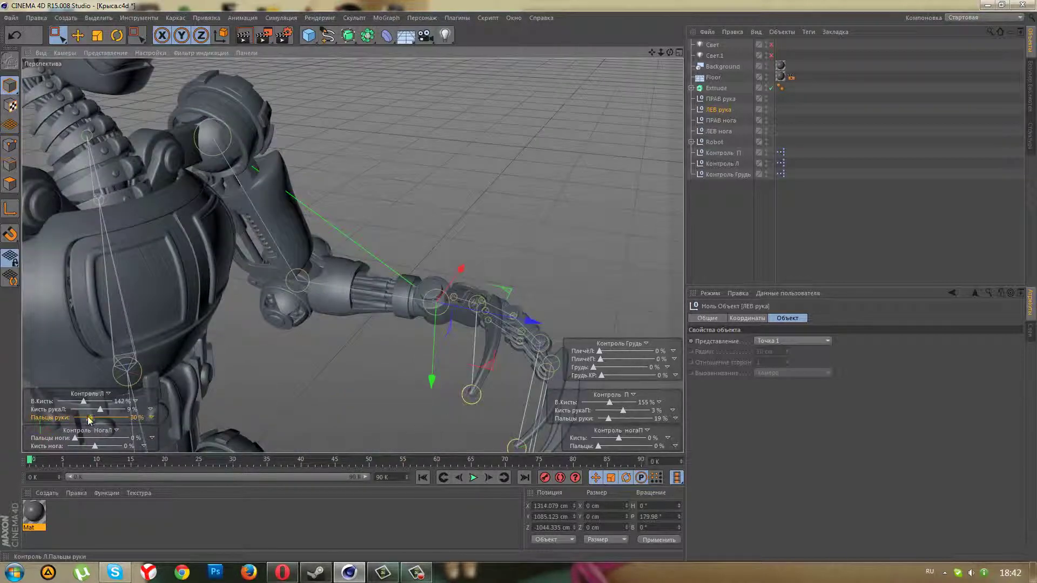
drag(89, 420, 92, 419)
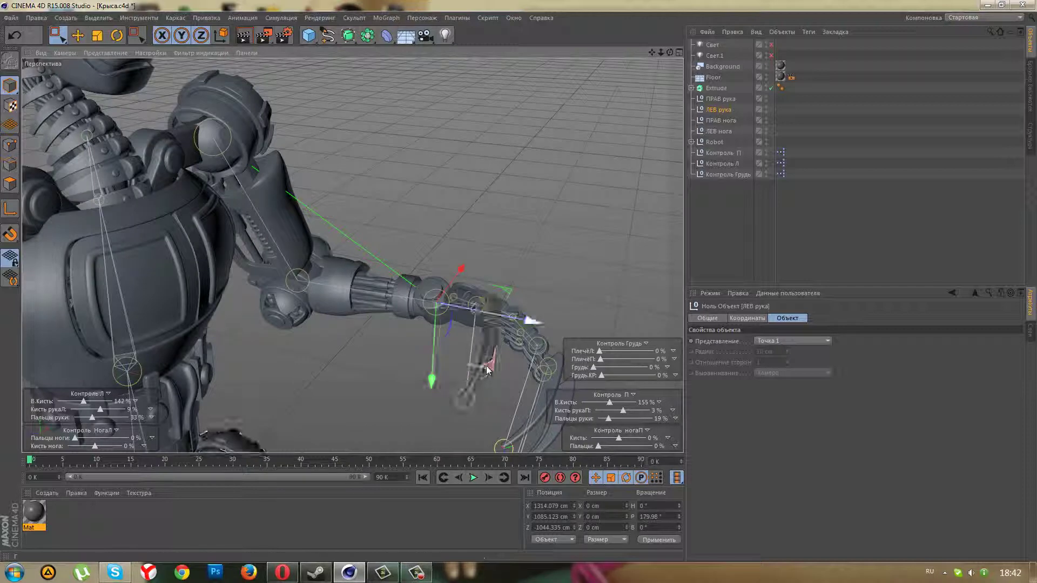
drag(485, 375, 258, 436)
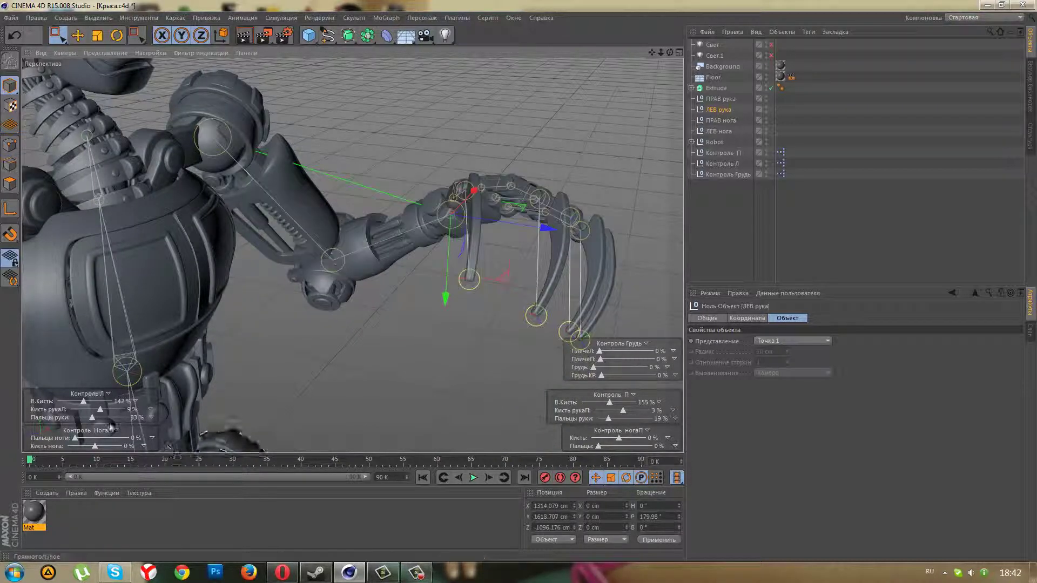
mouse_move(94, 420)
mouse_down()
mouse_move(150, 414)
mouse_move(74, 420)
mouse_move(87, 417)
mouse_up()
Bend the left wrist to -42% with Кисть рукаЛ and loosen the fingers, then check the pose
alt+drag(108, 378, 137, 371)
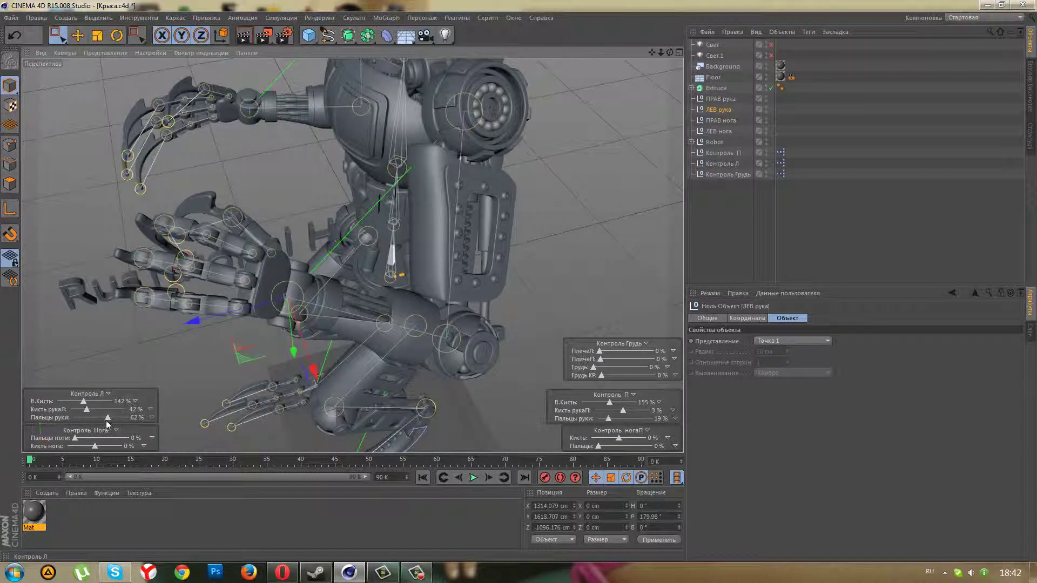
mouse_move(99, 418)
mouse_down()
mouse_move(76, 409)
mouse_move(106, 410)
mouse_move(106, 385)
mouse_move(92, 409)
mouse_move(113, 418)
mouse_up()
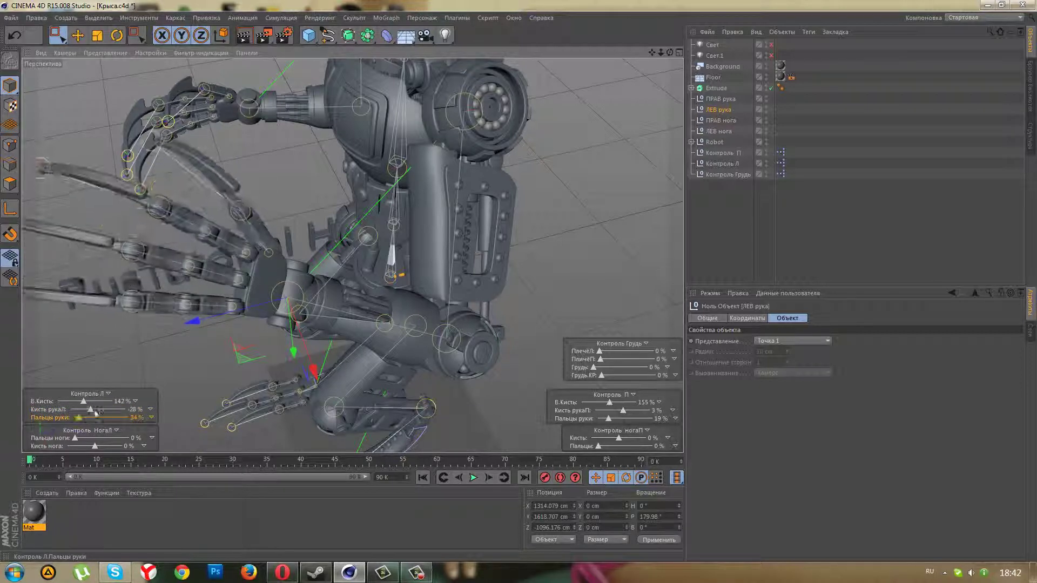
mouse_move(181, 347)
alt+mouse_down()
mouse_move(218, 367)
mouse_move(235, 426)
mouse_move(344, 328)
alt+mouse_up()
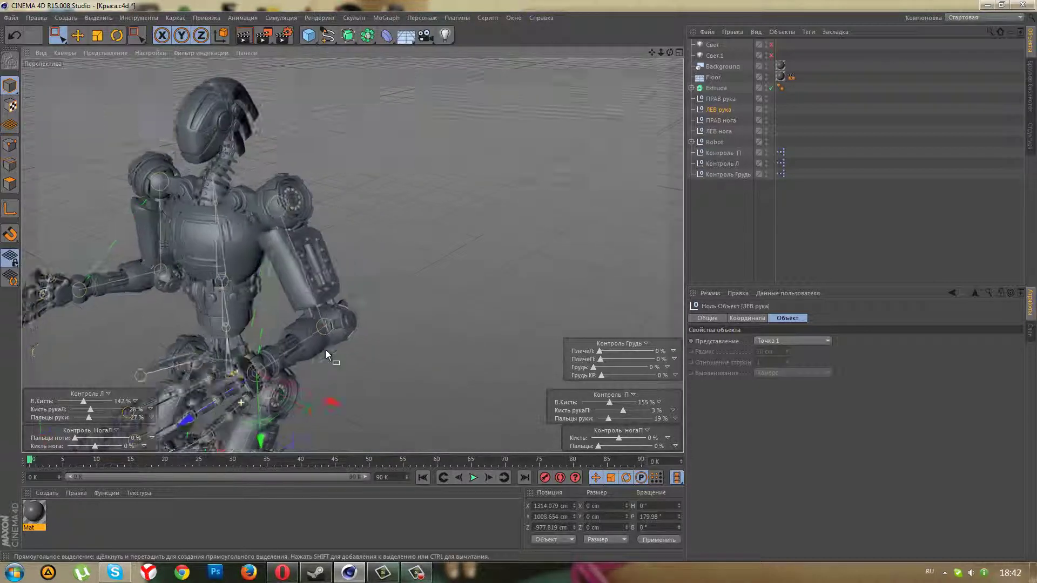
mouse_move(438, 274)
alt+mouse_down()
mouse_move(407, 328)
mouse_move(477, 235)
mouse_move(531, 211)
alt+mouse_up()
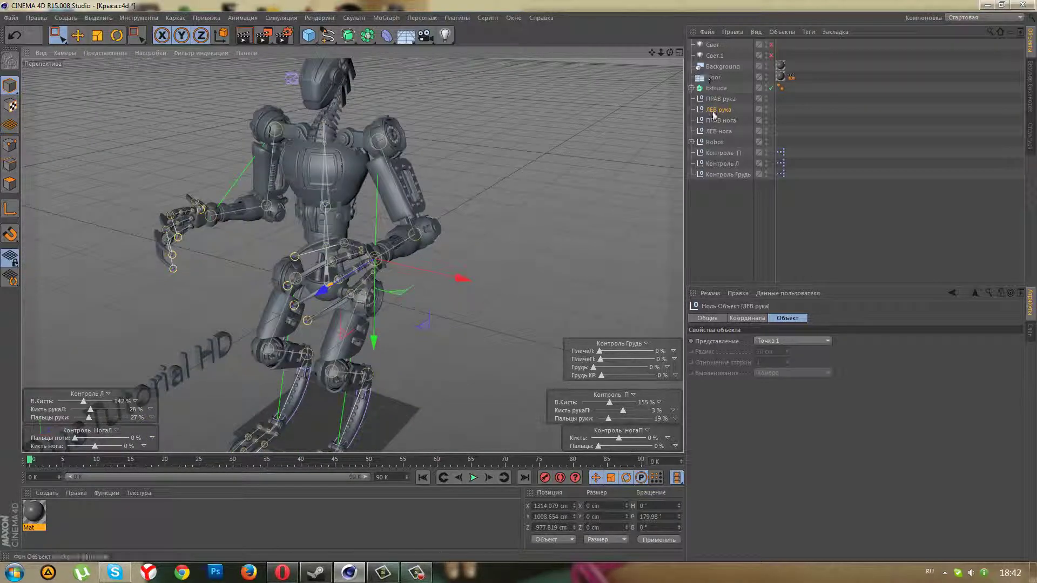
Test-move the Robot null along Y and X, undoing the Y move, then render the finished pose
click(714, 142)
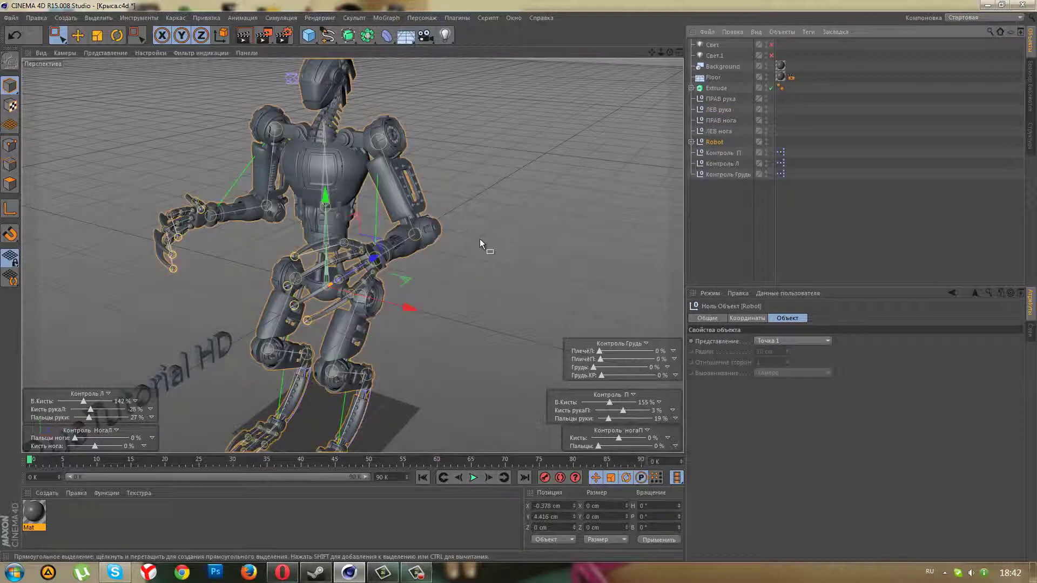
alt+drag(478, 241, 482, 315)
mouse_move(499, 264)
alt+mouse_down()
mouse_move(523, 245)
mouse_move(465, 265)
alt+mouse_up()
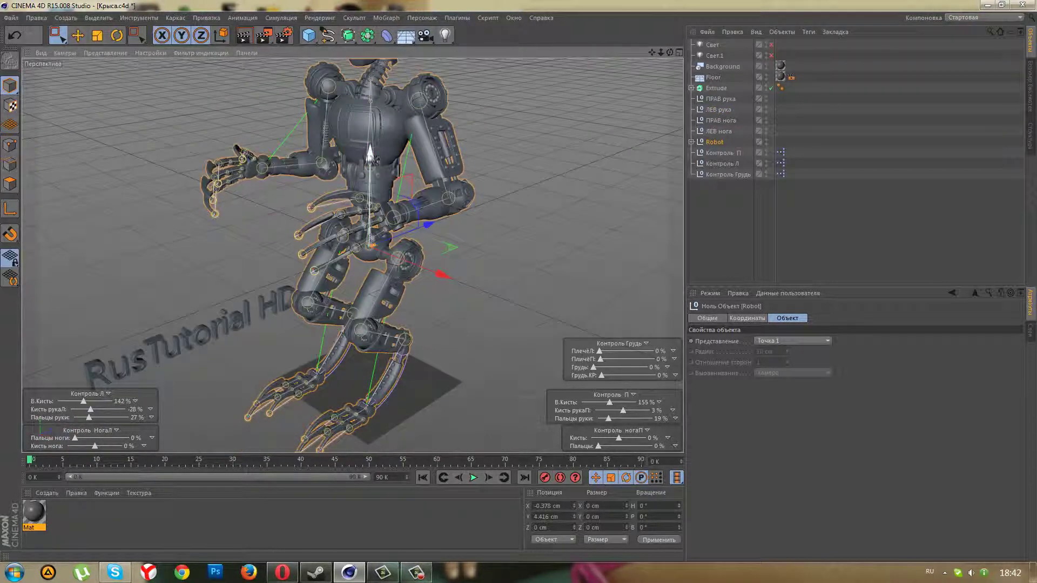
mouse_move(369, 154)
mouse_down()
mouse_move(358, 214)
mouse_move(367, 202)
mouse_move(396, 246)
mouse_up()
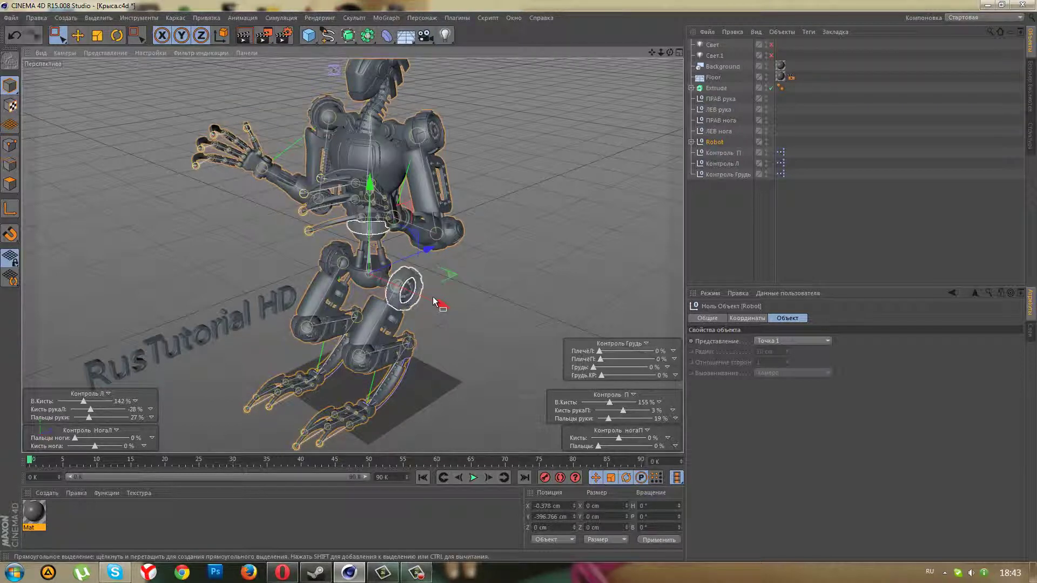
key(ctrl+z)
mouse_move(430, 276)
mouse_down()
mouse_move(449, 277)
mouse_move(375, 257)
mouse_move(525, 251)
mouse_move(507, 271)
mouse_move(476, 263)
mouse_up()
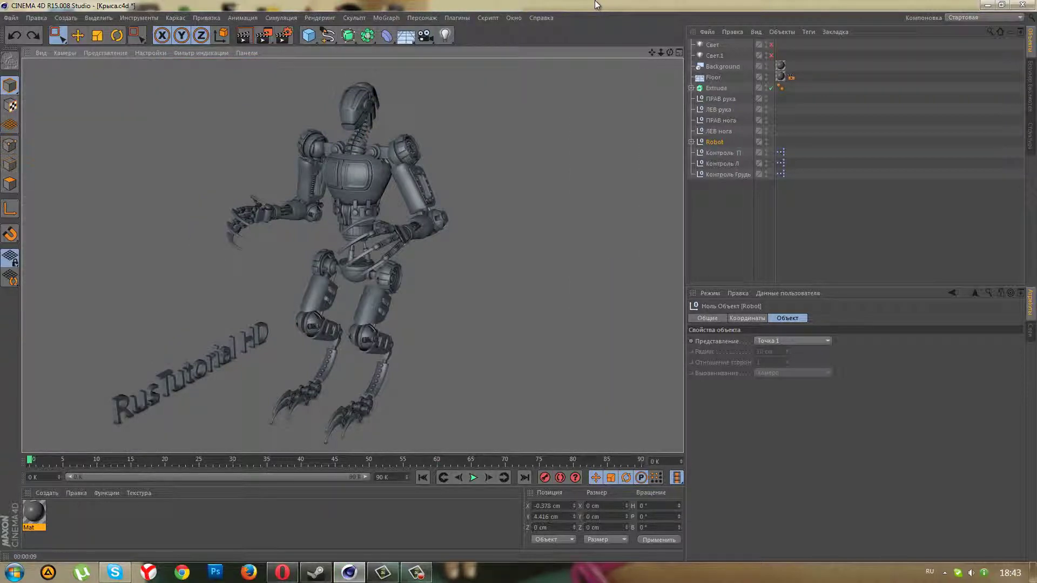
click(427, 579)
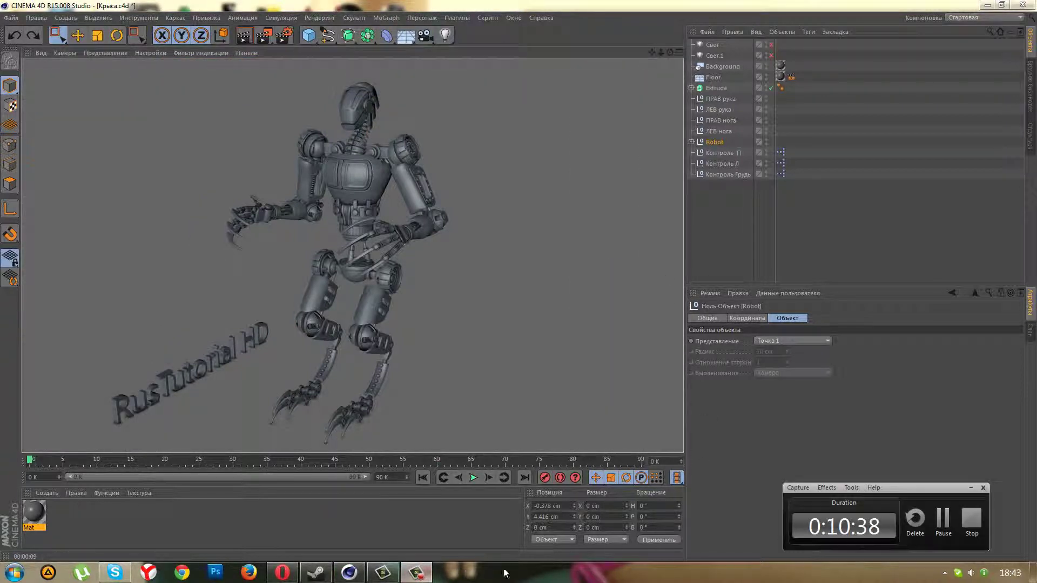